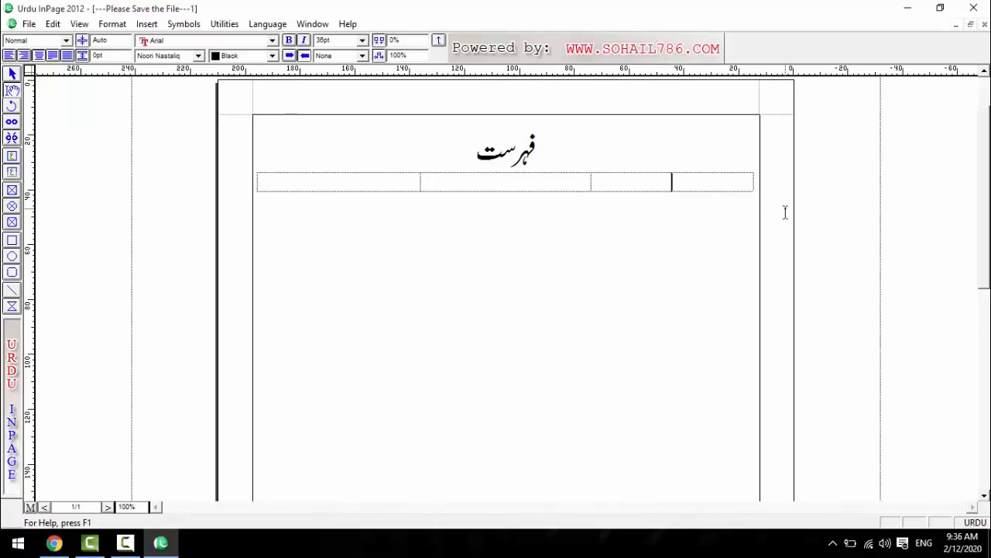
- Fill the three header cells, from the rightmost, with نمبرشمار, مضامین and صفحہ
text(نمب)
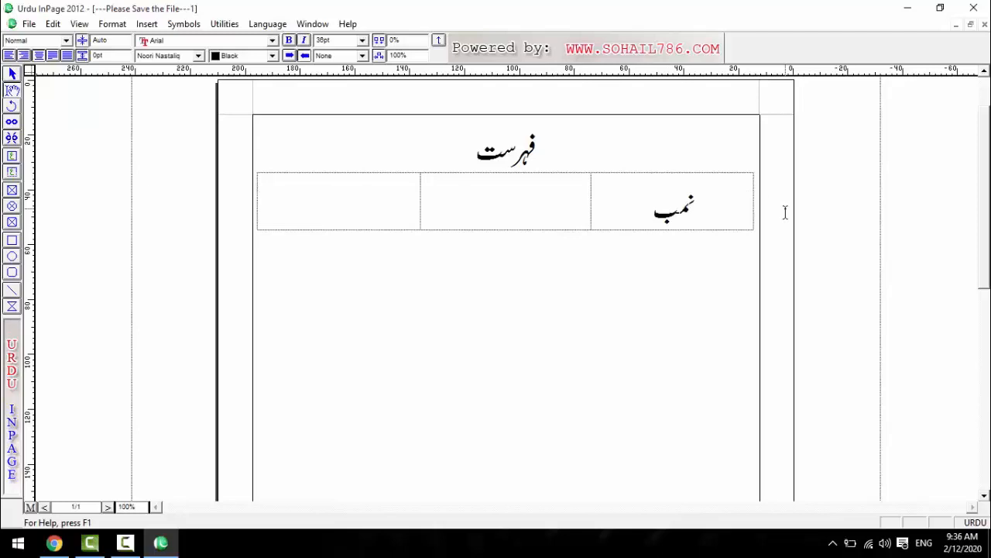
text(رشمار)
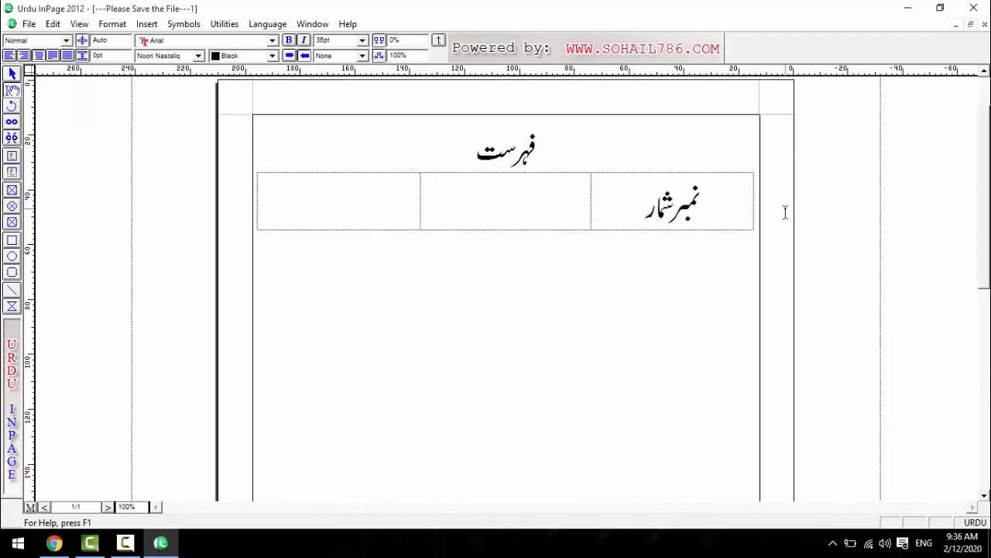
click(570, 208)
text(مضامین)
text(صفحہ)
- Set the text size of all three header cells to 24 pt
drag(314, 186, 529, 188)
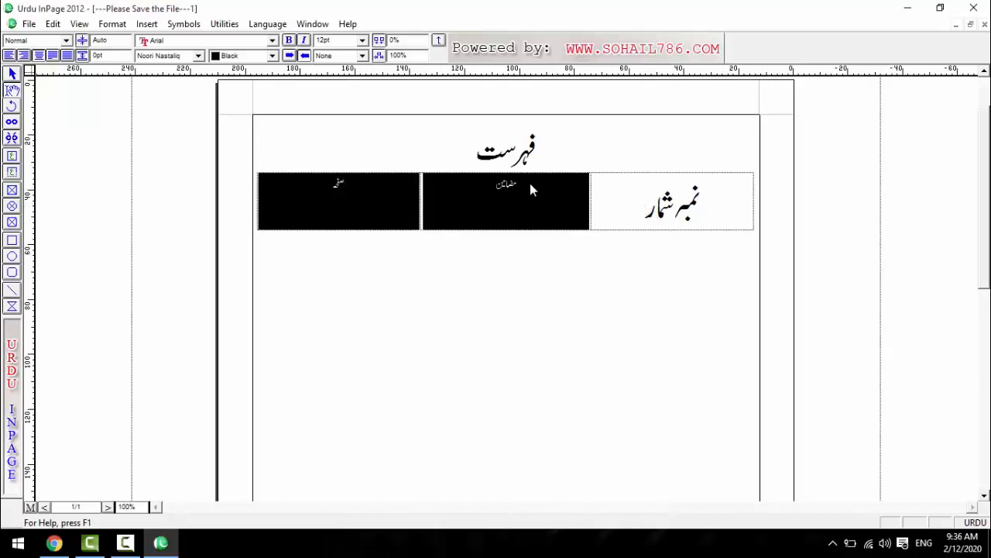
click(361, 40)
click(336, 94)
click(593, 199)
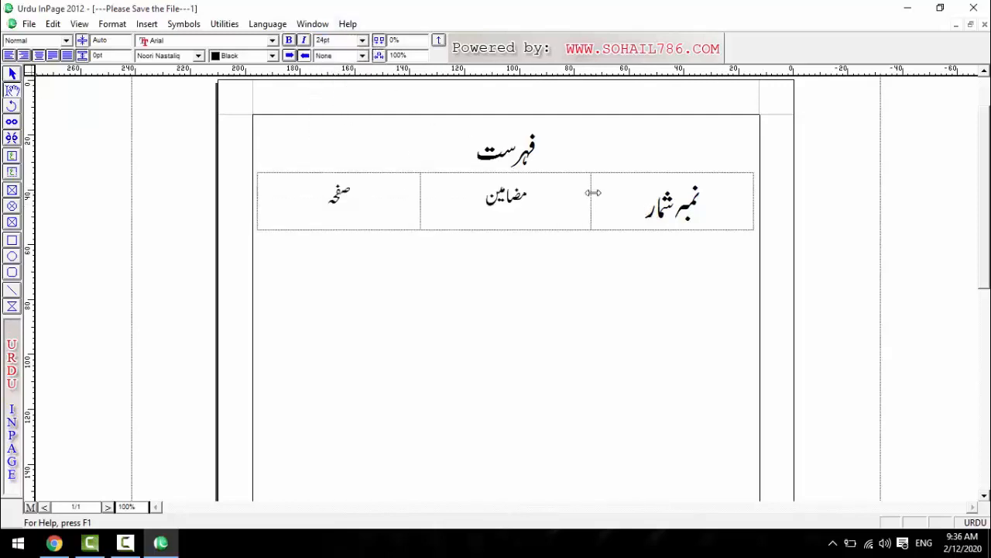
drag(644, 202, 657, 191)
click(362, 41)
click(336, 94)
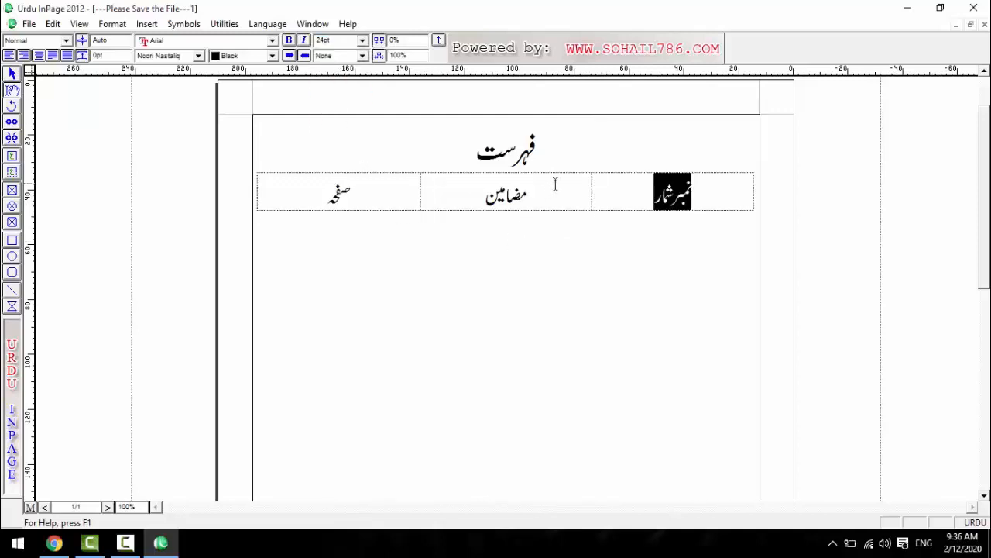
click(605, 191)
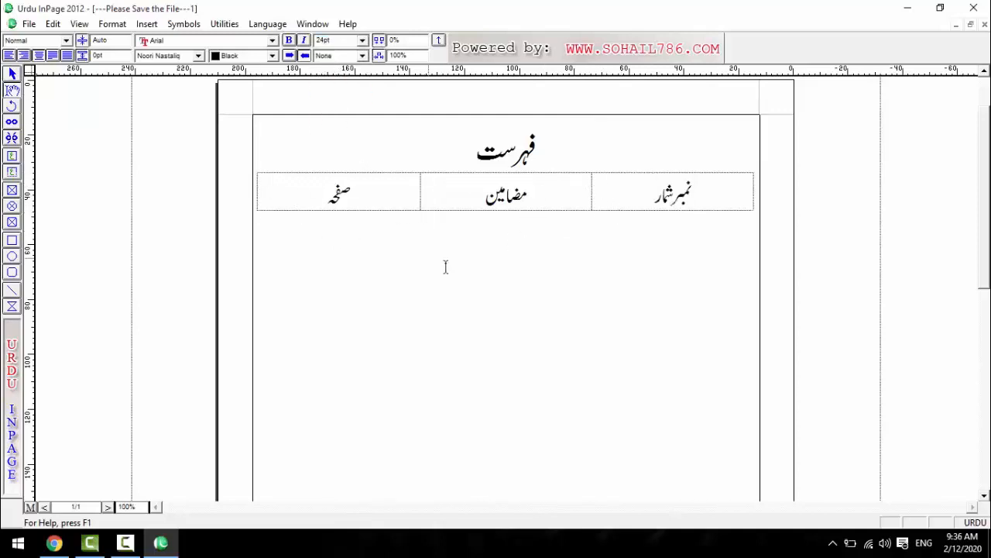
- Set the font size of the empty line below the header table to 9 pt
click(496, 226)
click(362, 40)
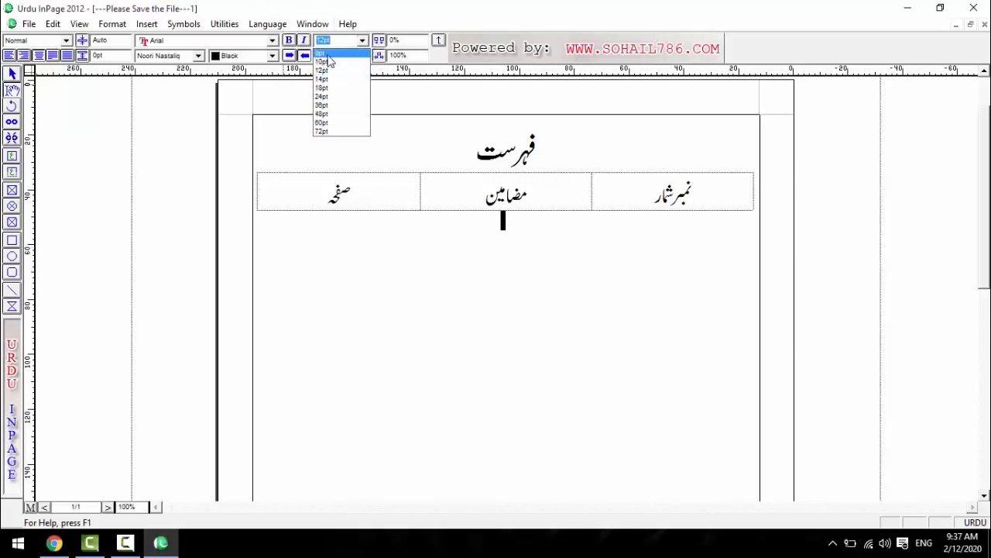
click(325, 54)
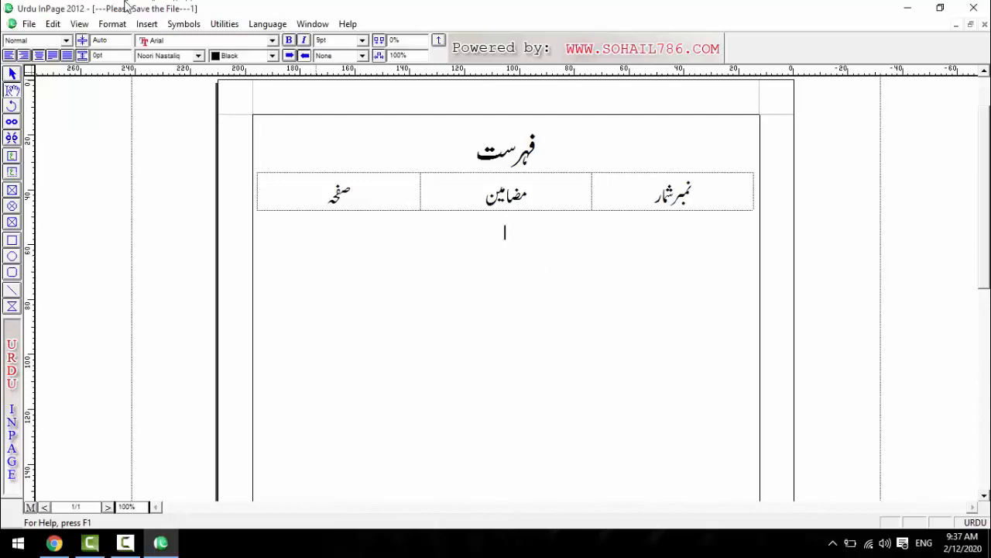
- Insert a table with one row and three columns below the header and pull its outer edges in line with the header table
click(146, 24)
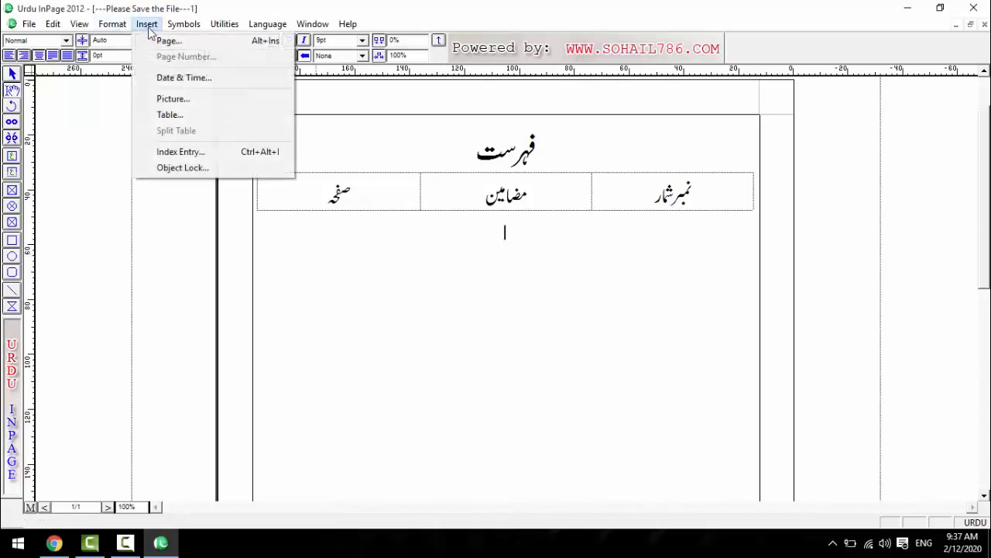
click(170, 115)
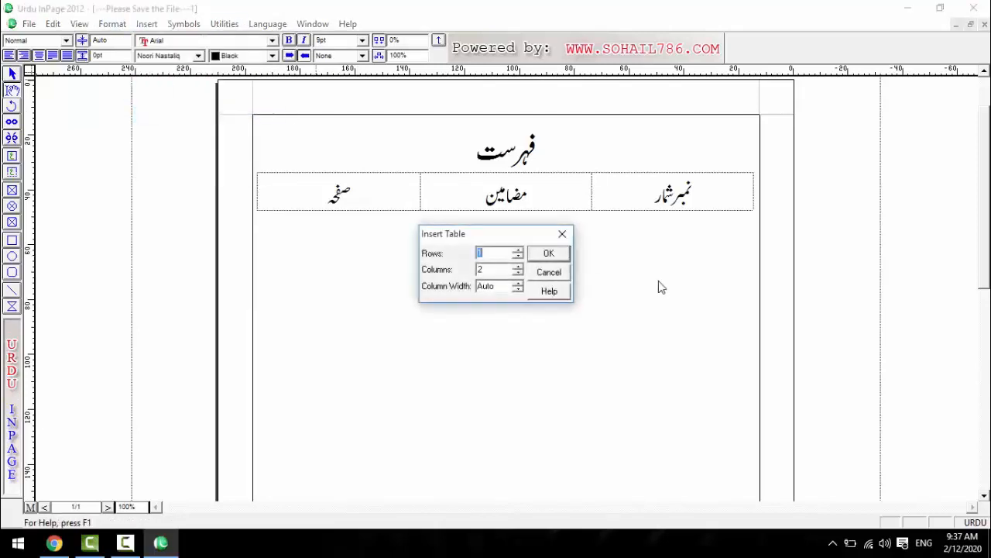
click(519, 266)
click(558, 255)
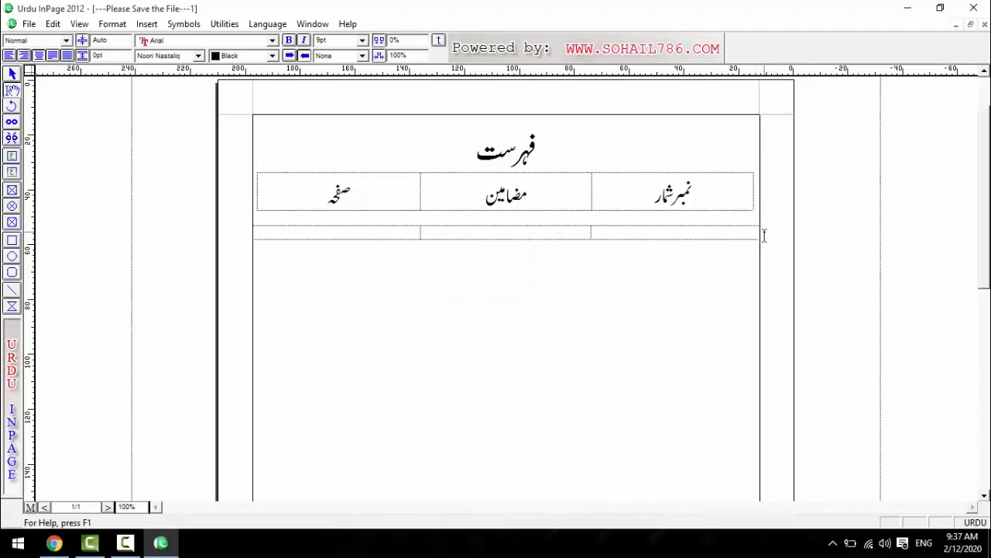
drag(760, 232, 752, 233)
drag(255, 234, 258, 233)
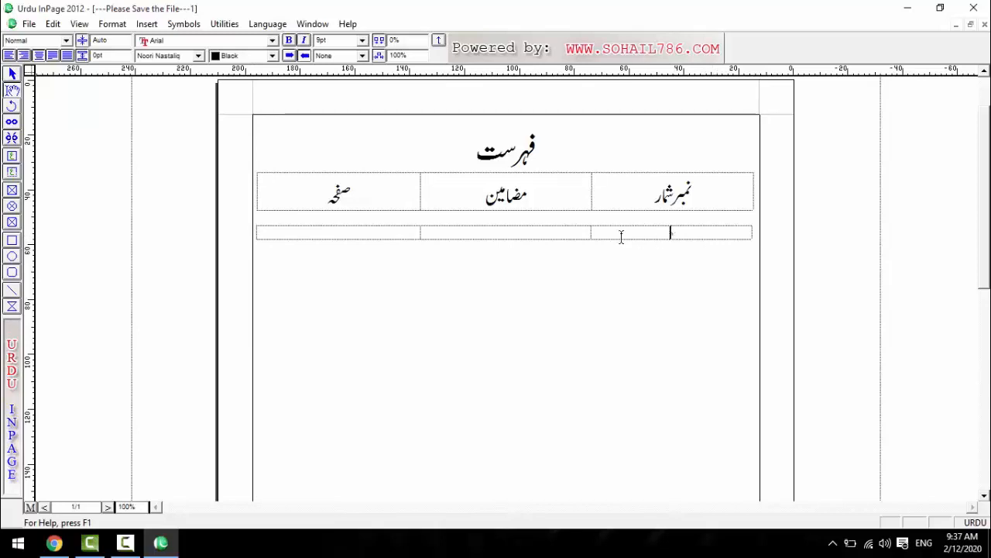
- Fill the new row, from the rightmost cell, with ۱, حمد and ۳, and set its text size to 18 pt
click(526, 233)
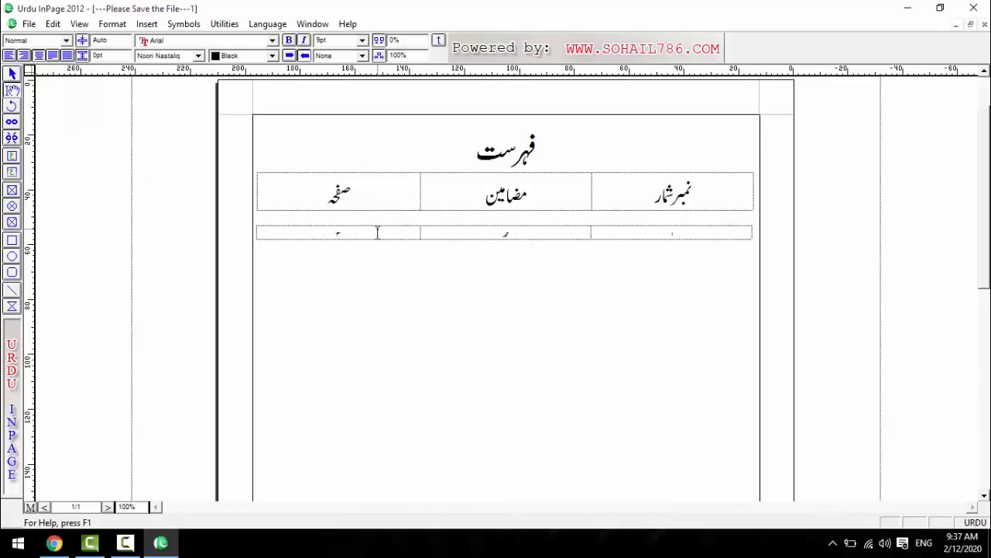
drag(303, 234, 690, 240)
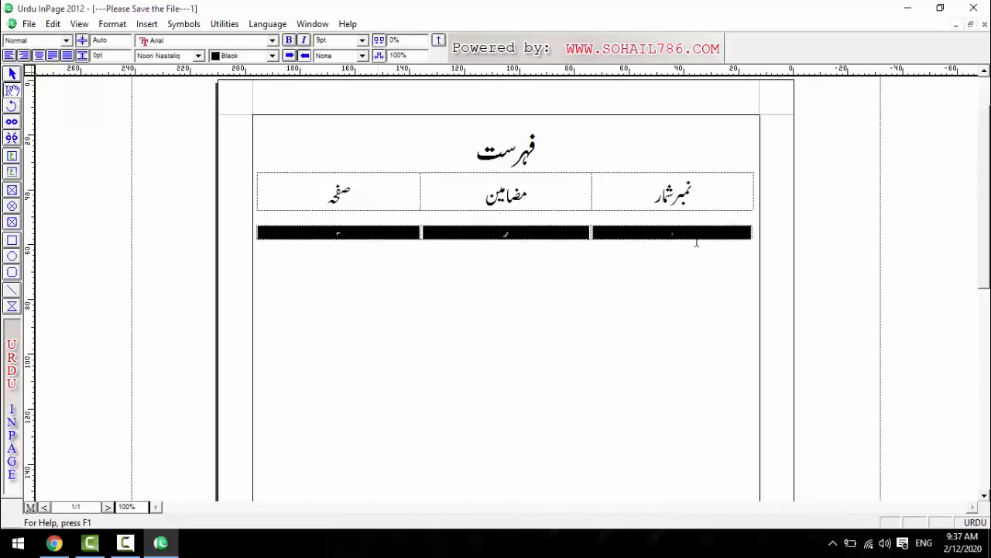
click(362, 41)
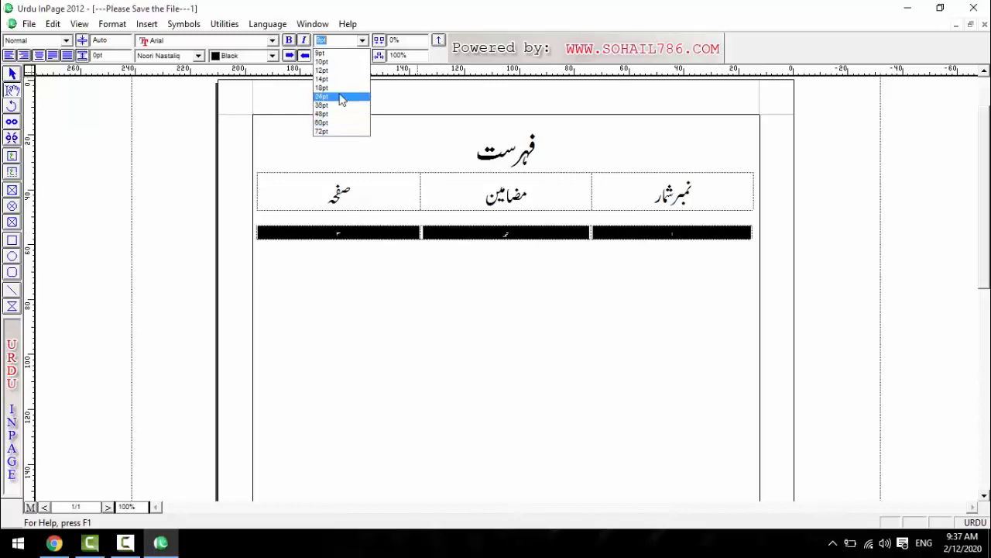
click(342, 92)
click(699, 245)
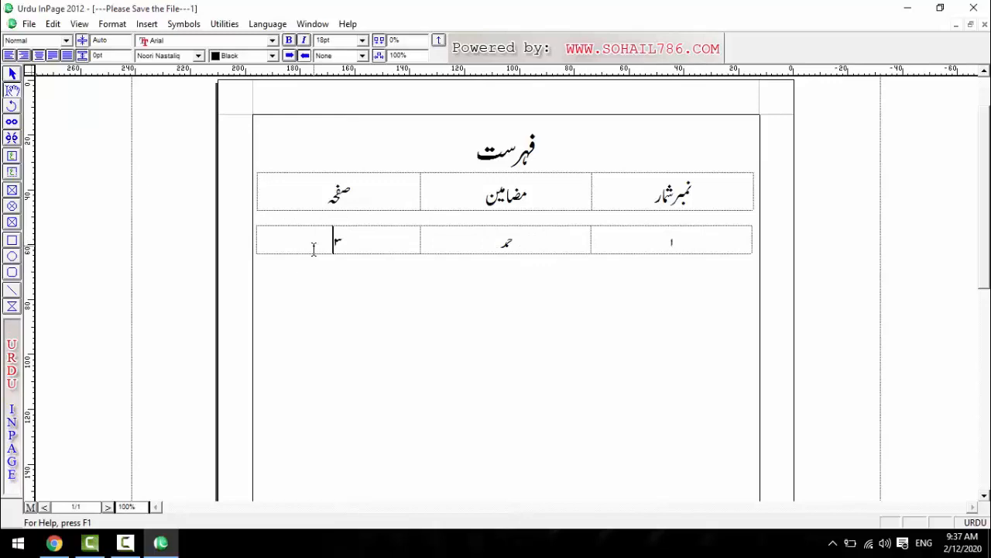
- Add nine empty rows below the first row of the second table
key(Tab)
key(Tab)
key(Tab)
key(Tab)
key(Tab)
key(Tab)
key(Tab)
key(Tab)
key(Tab)
key(Tab)
key(Tab)
key(Tab)
key(Tab)
key(Tab)
key(Tab)
key(Tab)
key(Tab)
key(Tab)
key(Tab)
key(Tab)
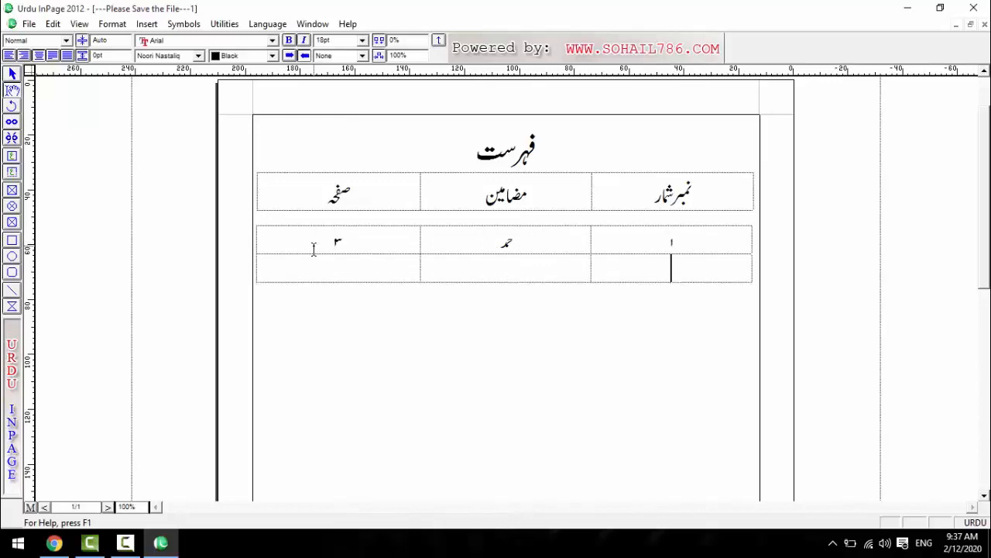
key(Tab)
key(Tab)
key(Tab)
key(Tab)
key(Tab)
key(Tab)
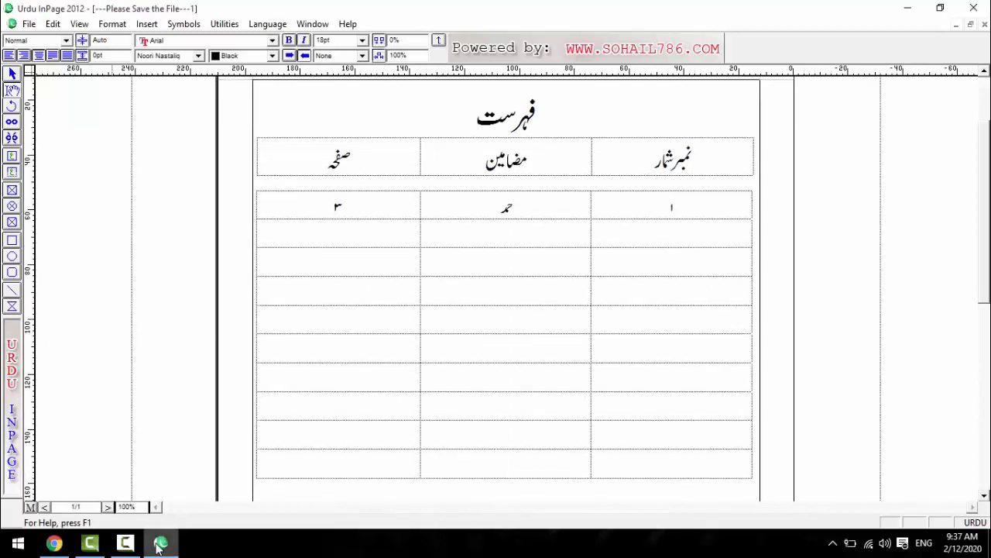
click(126, 543)
click(921, 474)
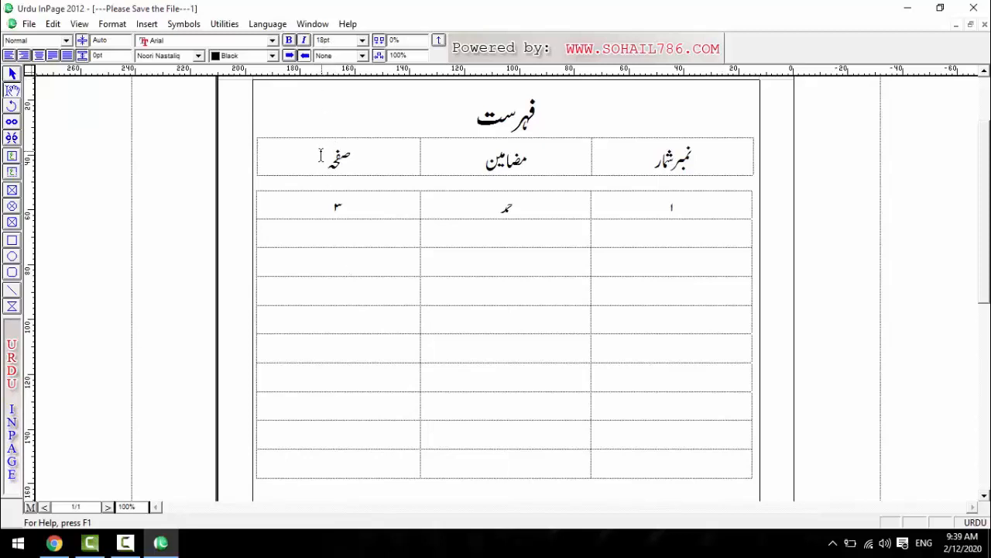
double_click(382, 151)
drag(457, 180, 664, 464)
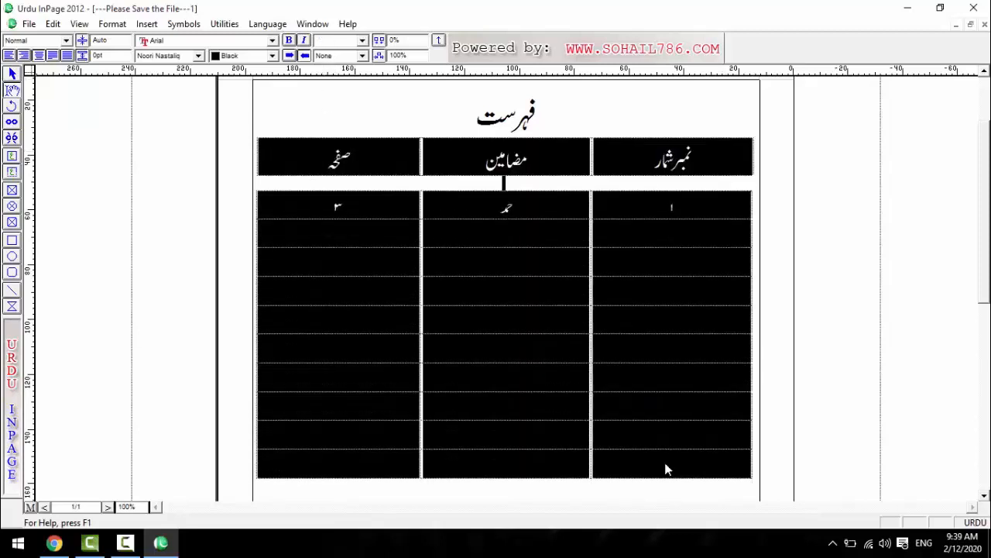
click(502, 348)
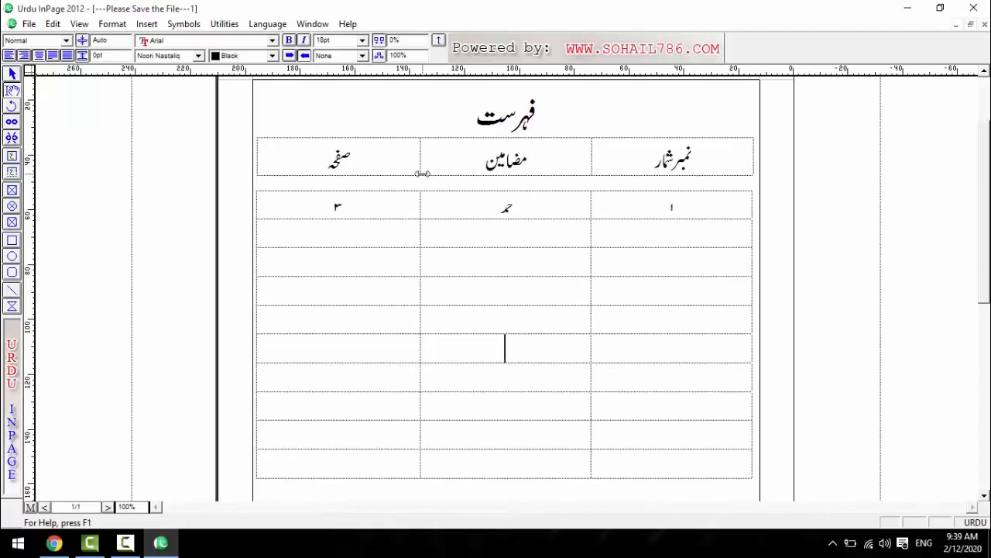
drag(308, 163, 711, 176)
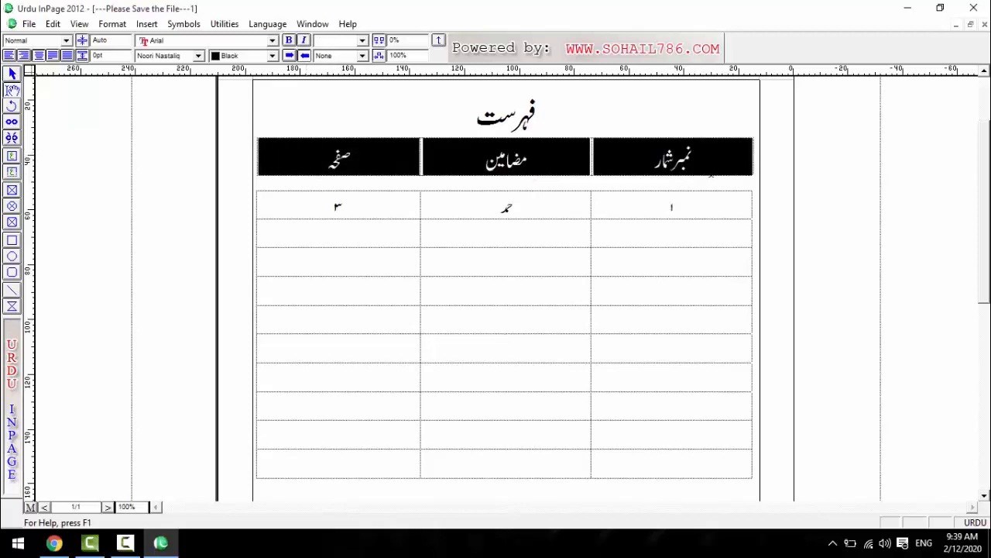
click(320, 158)
- Choose the solid line as border style for the three header cells in the Table Format settings
drag(280, 159, 685, 160)
click(112, 24)
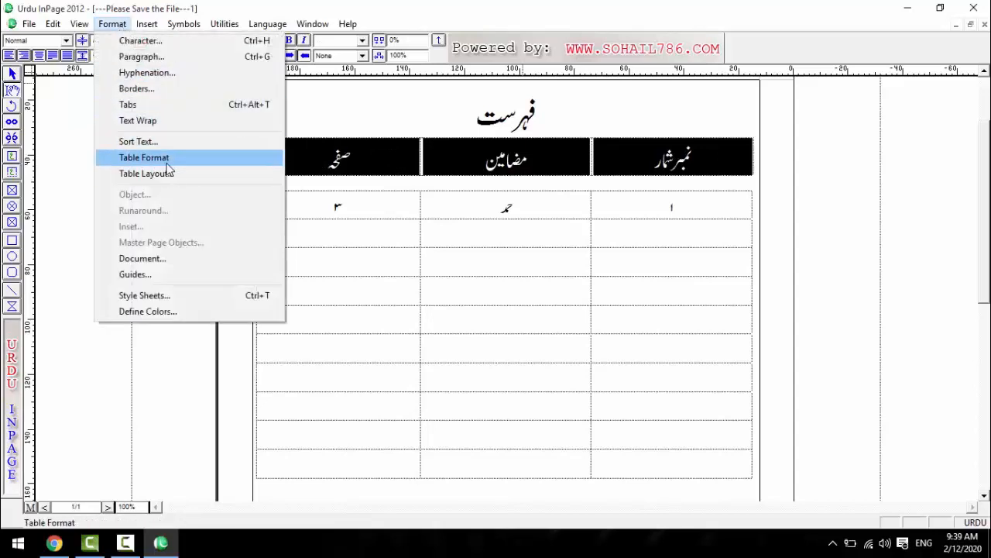
click(146, 24)
click(146, 24)
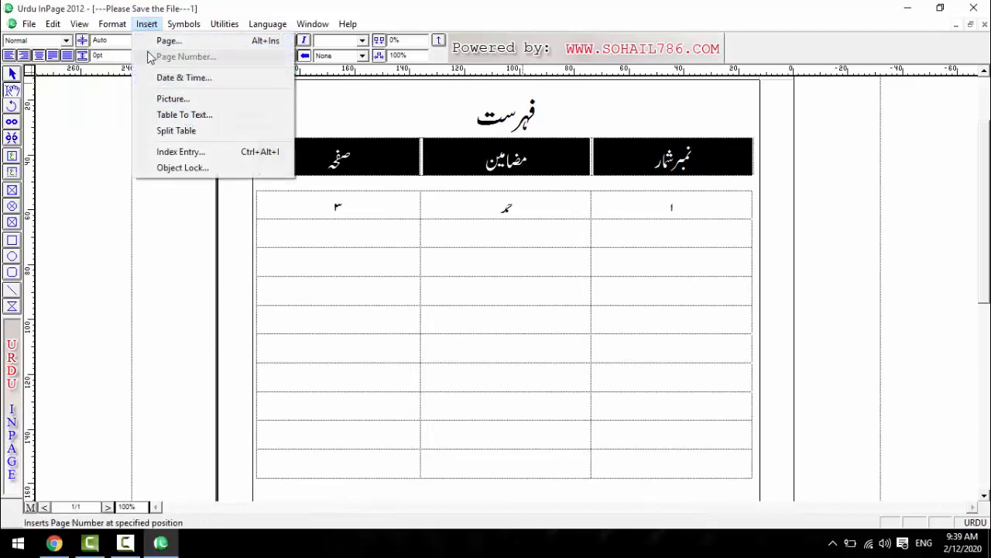
mouse_move(106, 28)
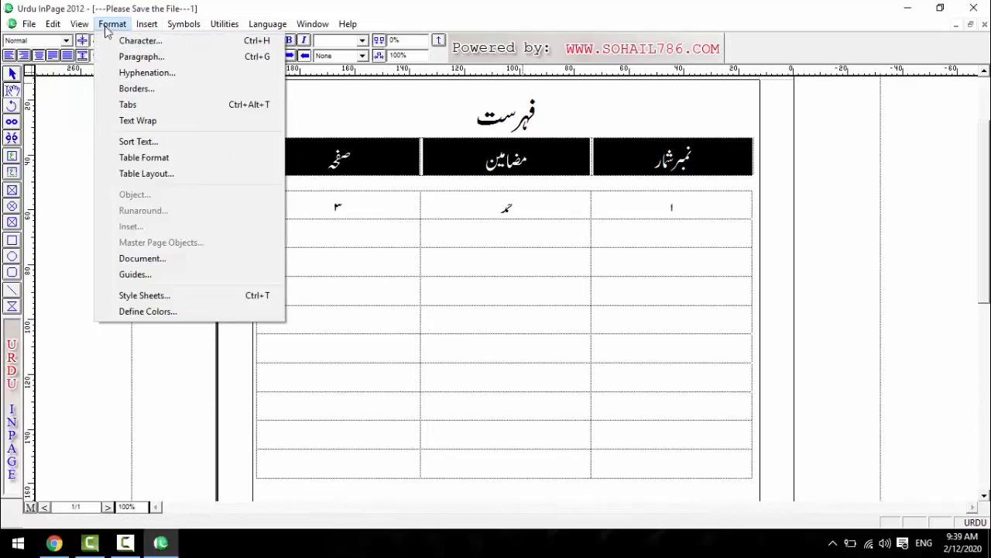
click(166, 164)
drag(380, 215, 308, 147)
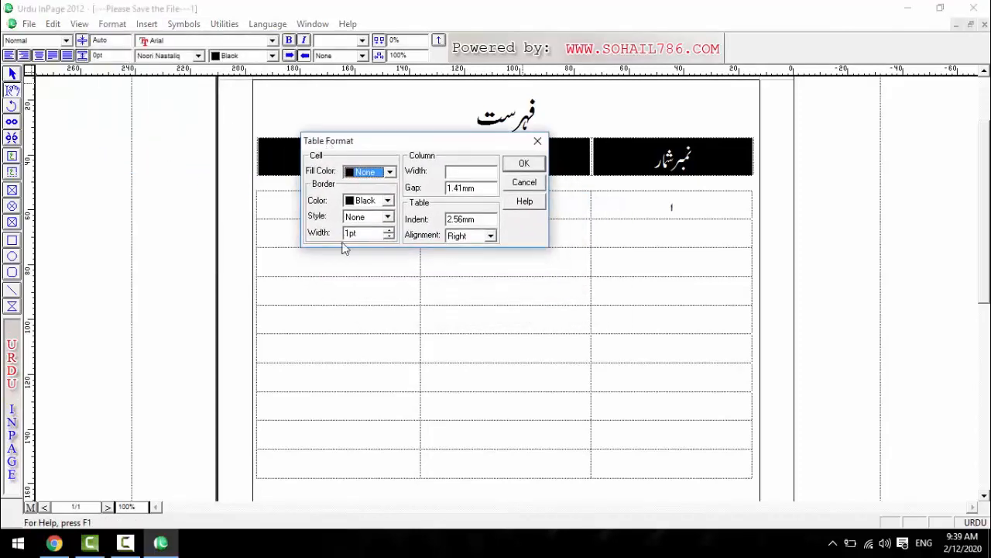
click(390, 217)
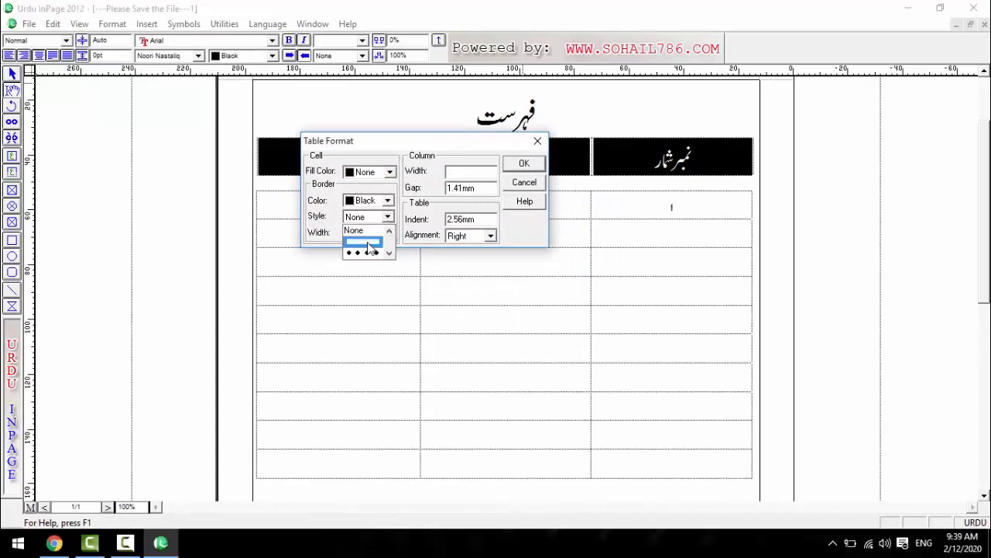
click(368, 246)
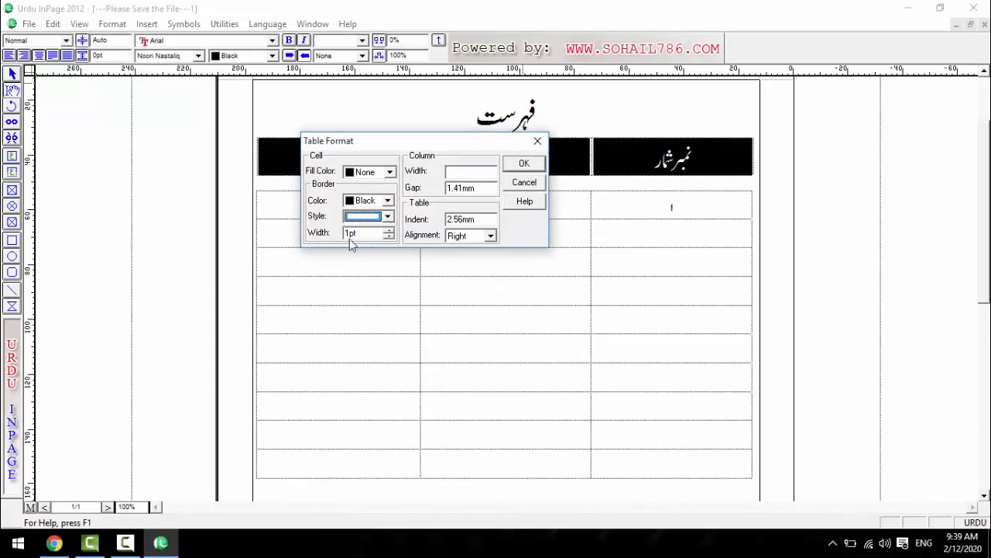
- Increase the header cells' border width above 1 pt and apply the table format
click(360, 233)
drag(360, 233, 339, 231)
click(387, 231)
click(523, 163)
click(491, 266)
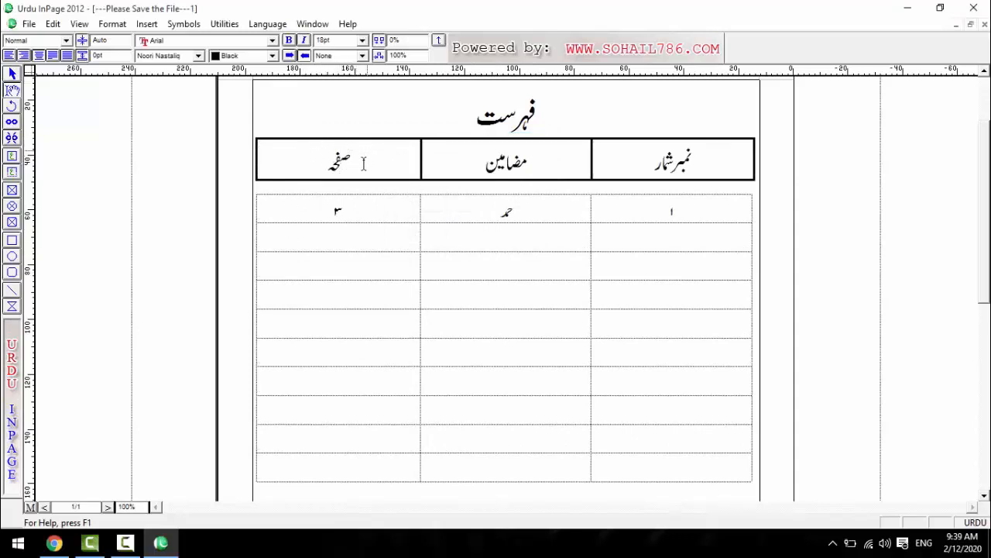
- Give all cells of the second table a solid black border 1 pt wide
drag(303, 204, 634, 469)
click(112, 24)
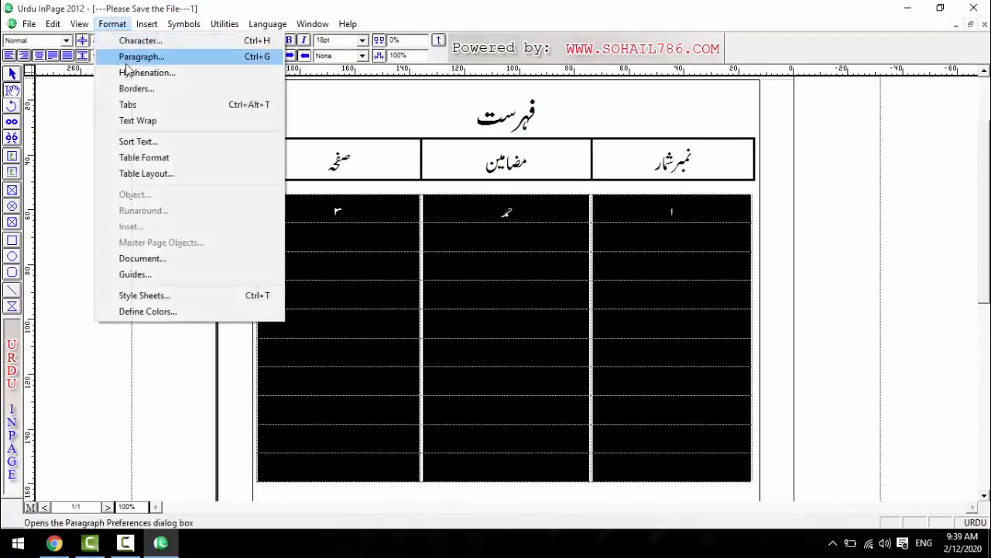
click(155, 160)
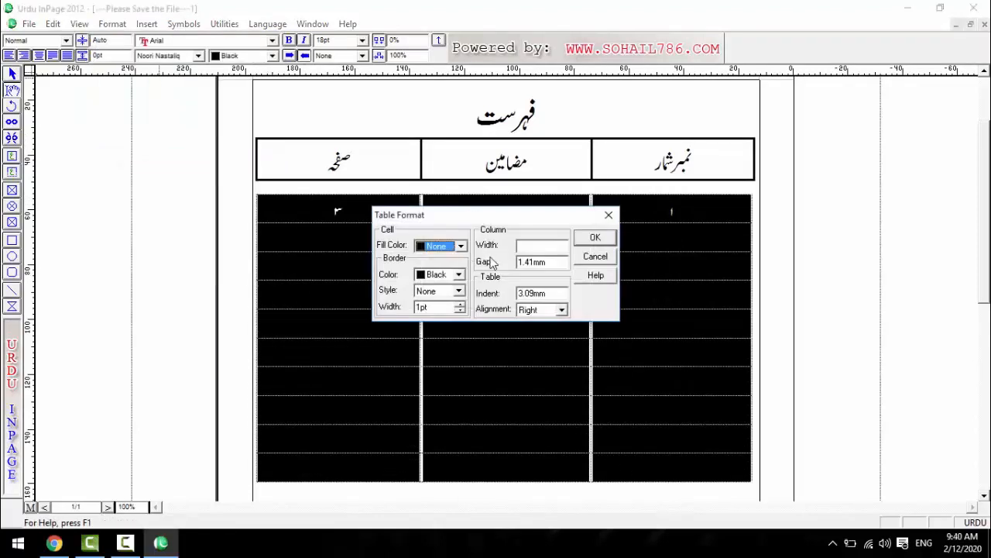
click(459, 291)
click(434, 312)
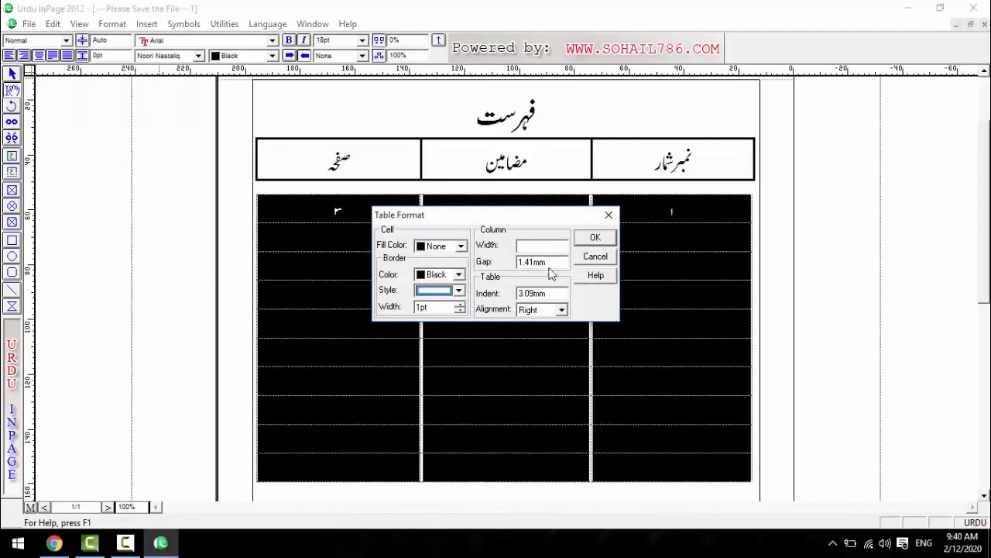
click(595, 237)
click(469, 334)
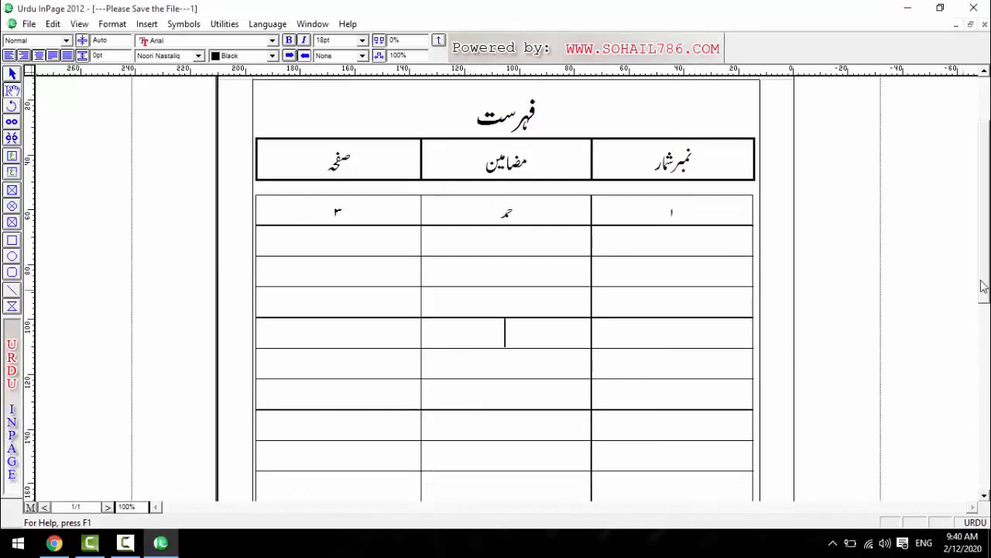
drag(985, 308, 985, 343)
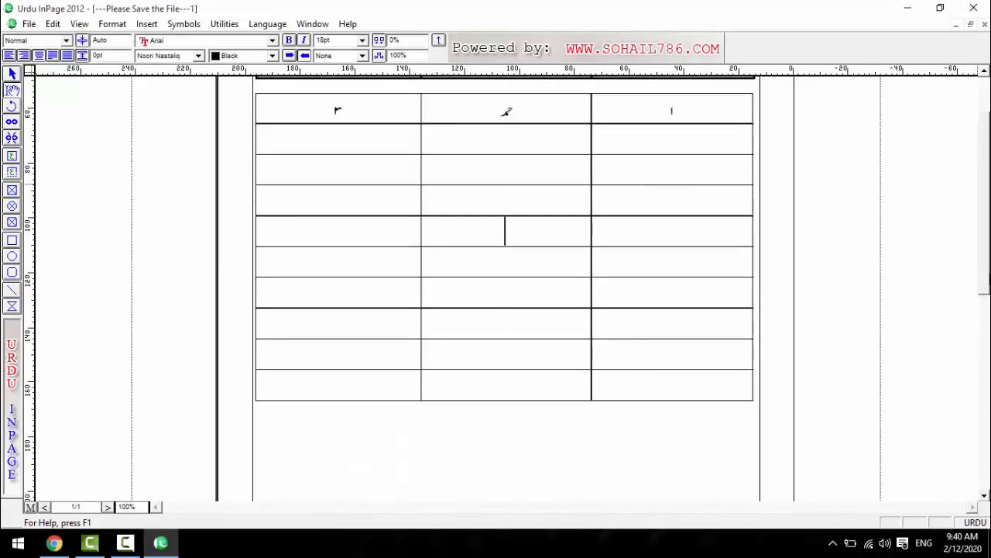
scroll(504, 227, up, 3)
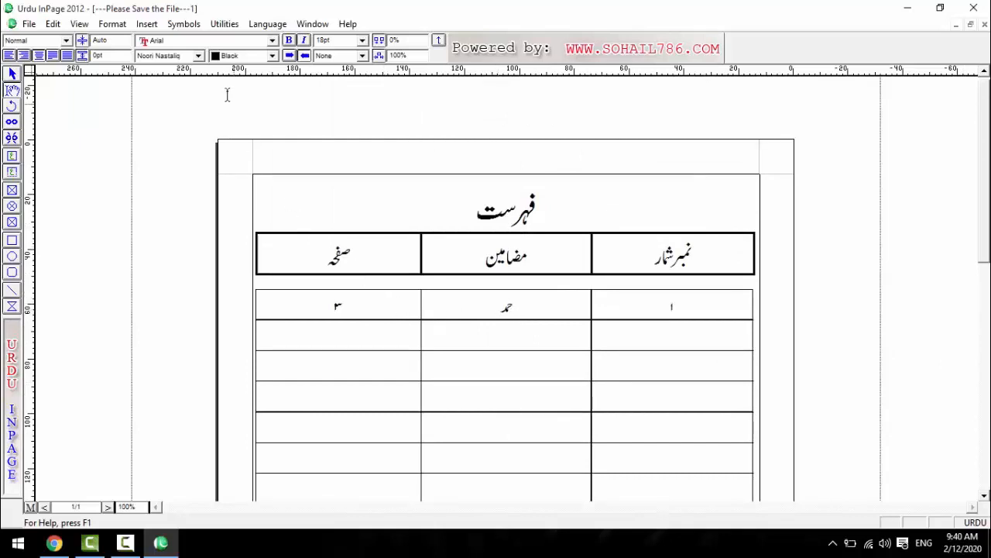
click(112, 24)
click(113, 25)
mouse_move(984, 247)
mouse_down()
mouse_move(985, 303)
mouse_move(985, 247)
mouse_up()
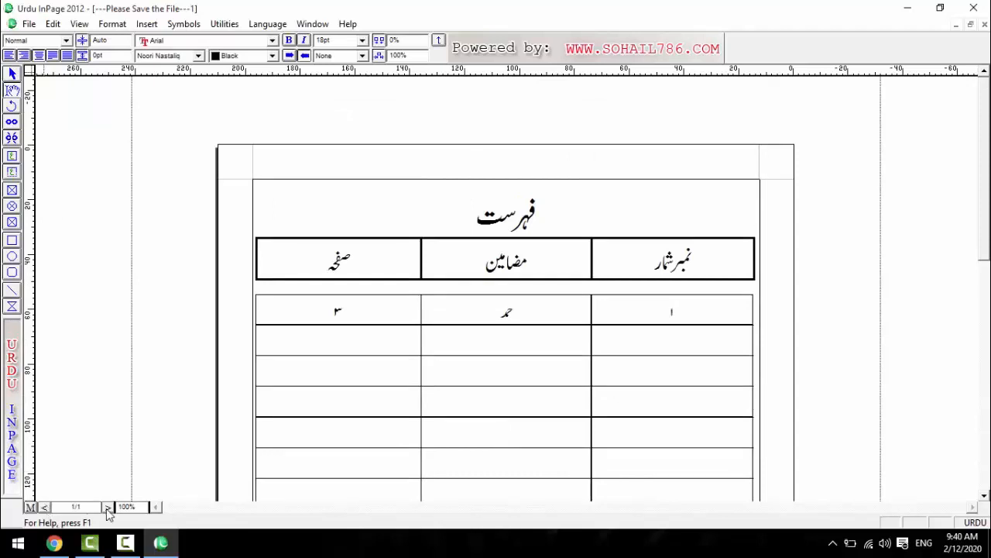
- Switch to the master page and draw a title text box about 30 mm wide across the centre of the top margin line
click(29, 508)
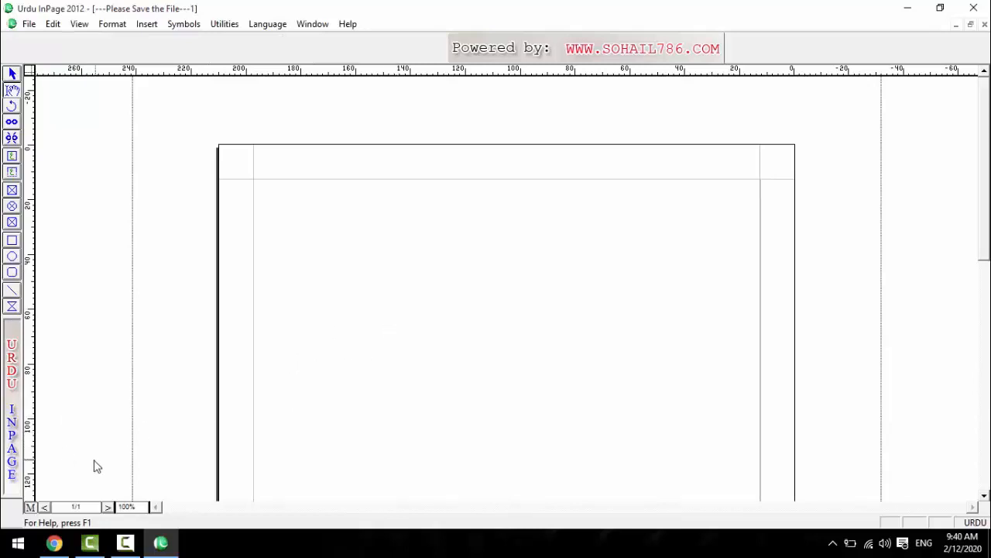
click(29, 508)
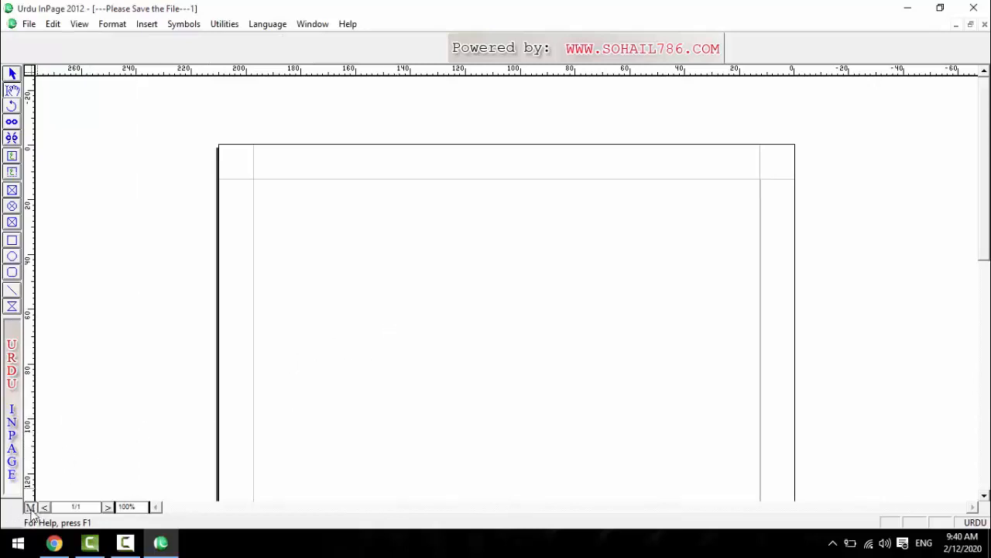
click(30, 508)
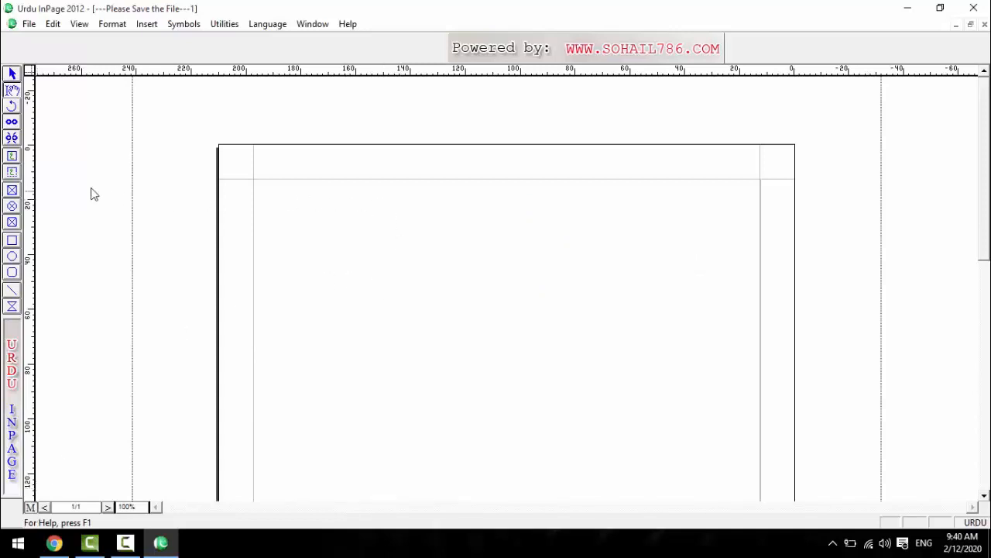
click(11, 174)
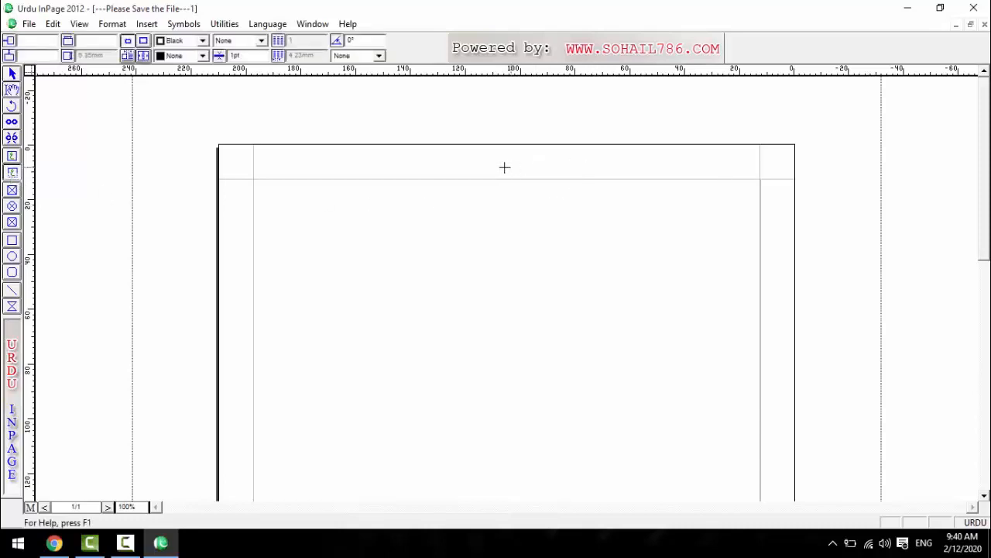
click(542, 184)
drag(559, 184, 560, 184)
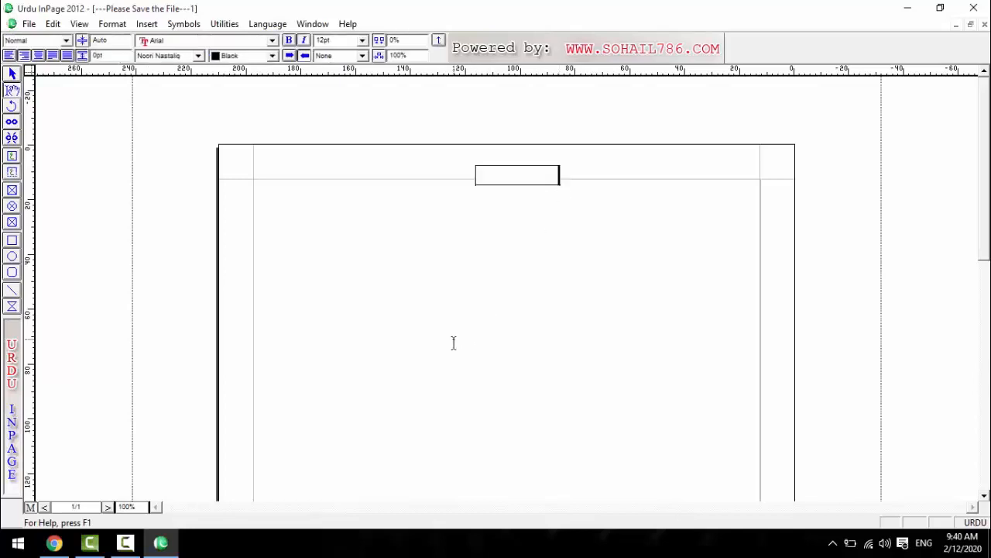
- Insert a page number into the top text box and move the box slightly up and left into the top margin
click(147, 25)
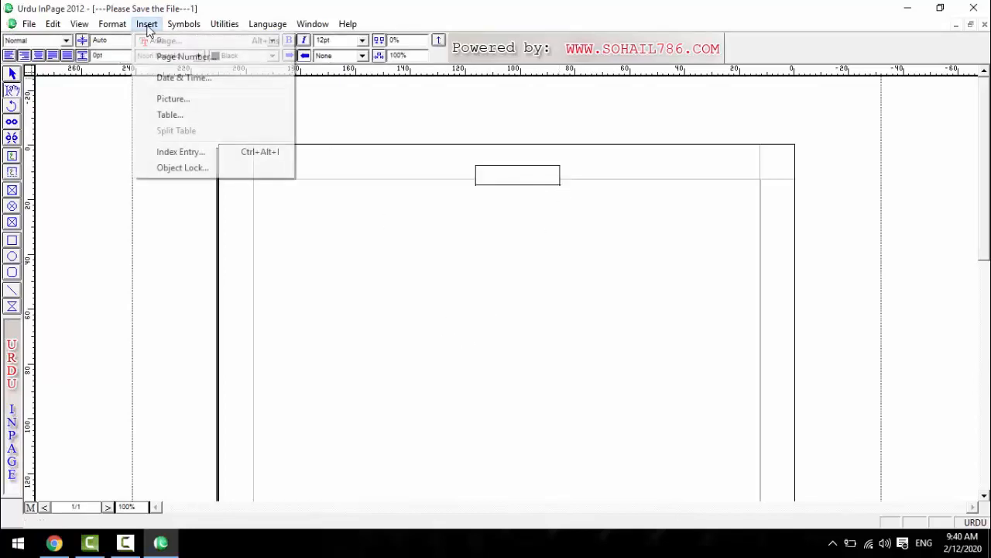
click(187, 62)
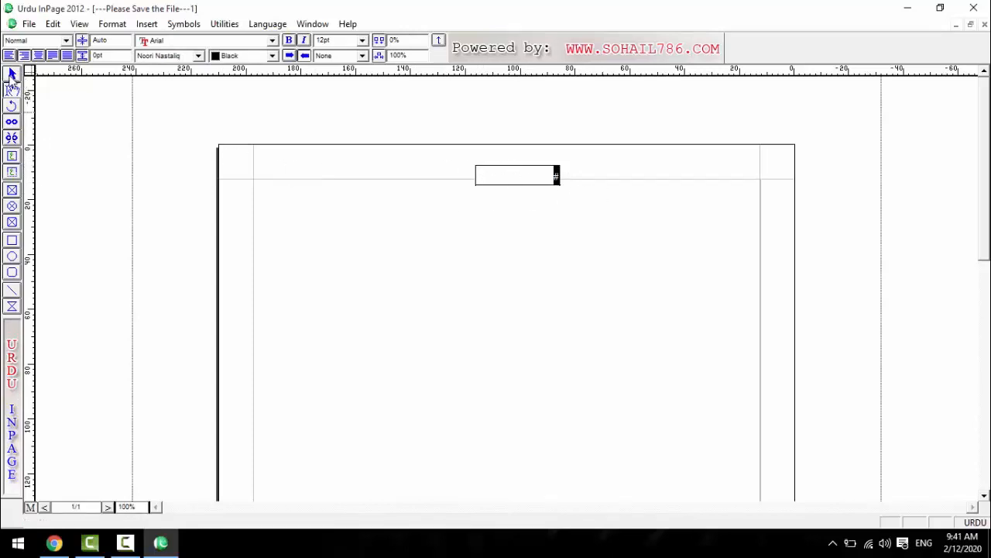
click(12, 75)
mouse_move(514, 172)
mouse_down()
mouse_move(507, 165)
mouse_move(714, 163)
mouse_move(347, 175)
mouse_move(293, 161)
mouse_move(507, 162)
mouse_up()
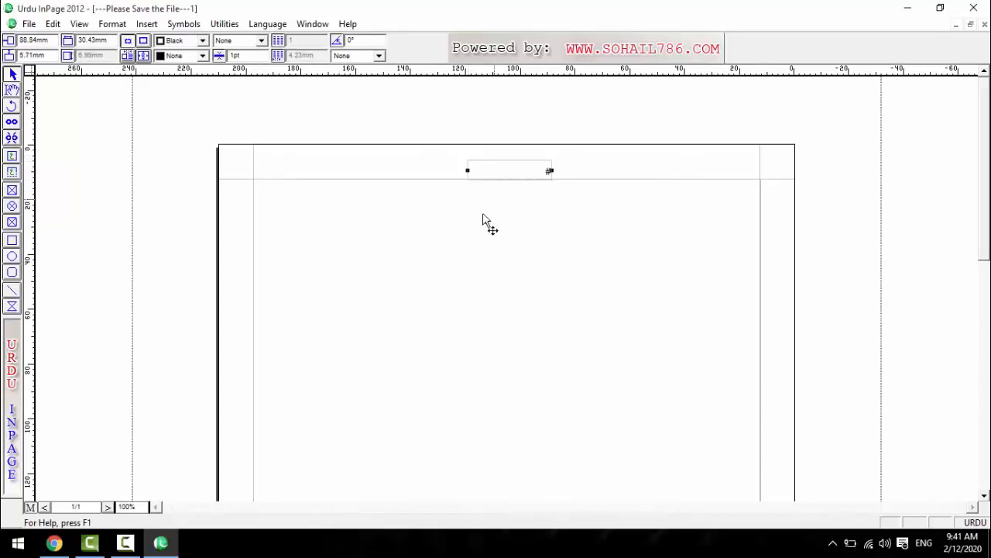
- Centre the page number in its text box and set its font size to 14 pt
click(12, 92)
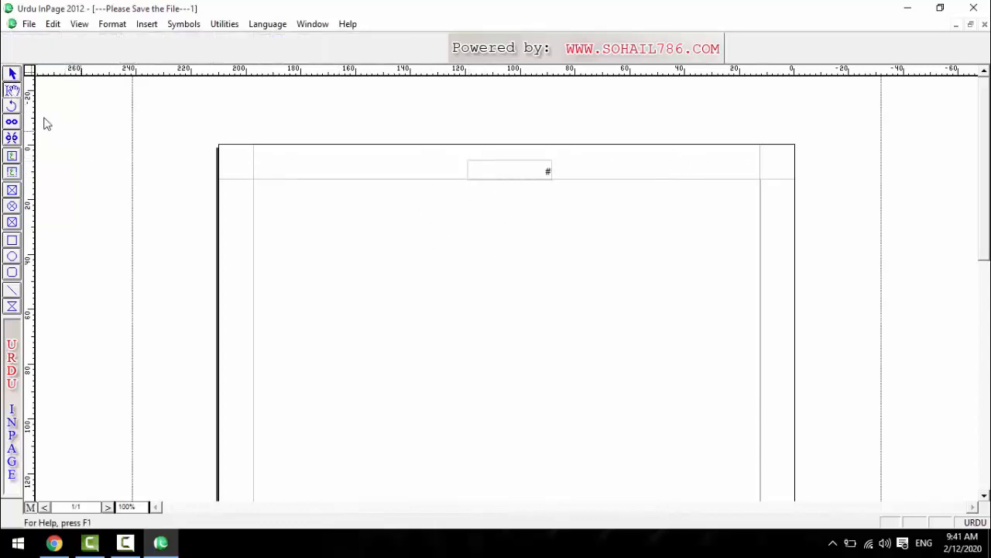
click(528, 170)
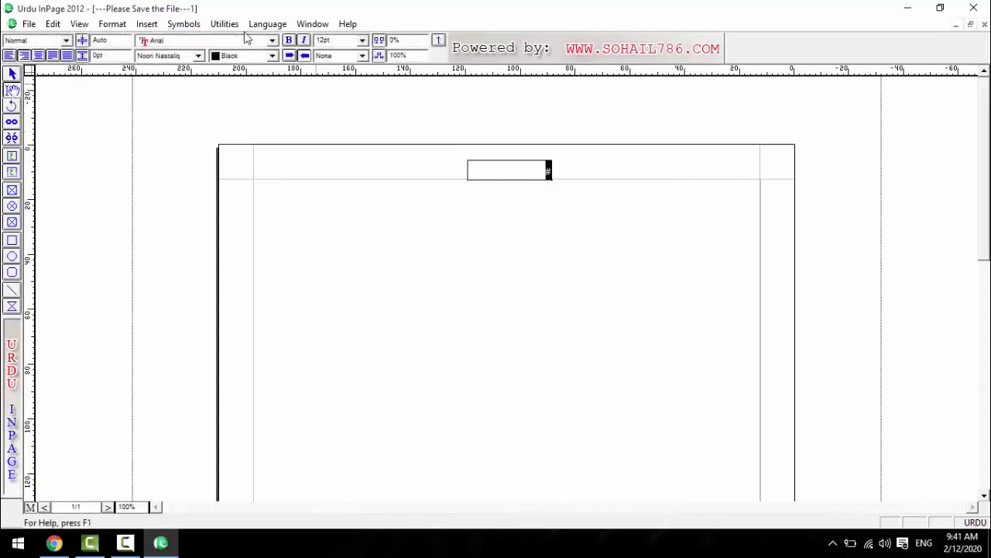
click(38, 56)
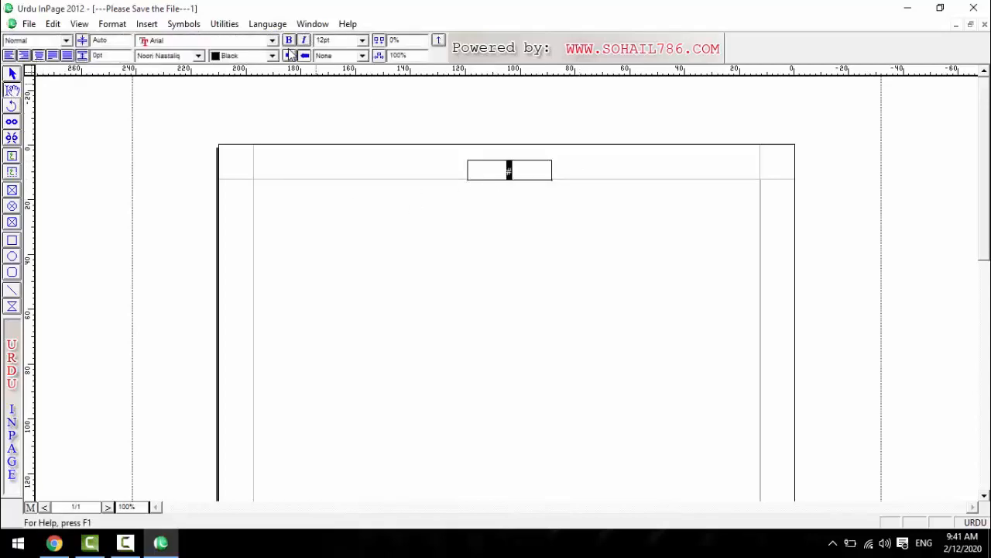
click(361, 39)
click(333, 79)
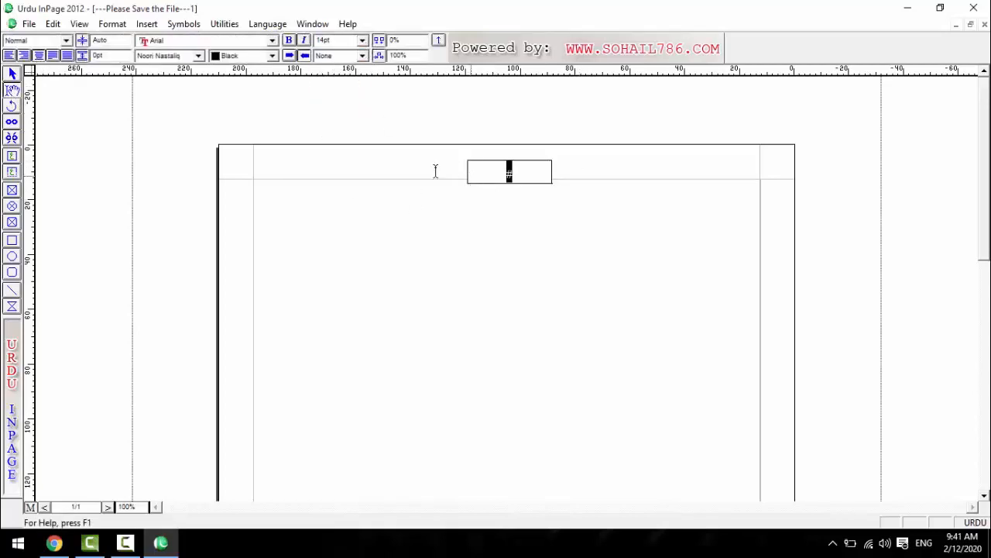
- Move the page number box up and left so it sits within the top margin near the page's centre
click(12, 74)
click(482, 168)
drag(481, 168, 476, 163)
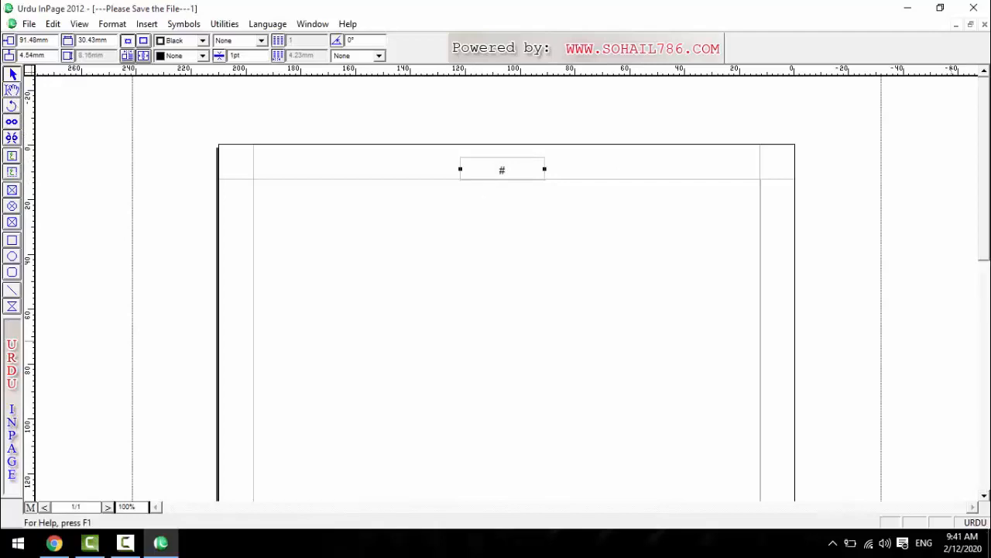
- Draw a title text box about 40 mm wide in the master page's bottom margin and enter the person's full name in Urdu
click(986, 486)
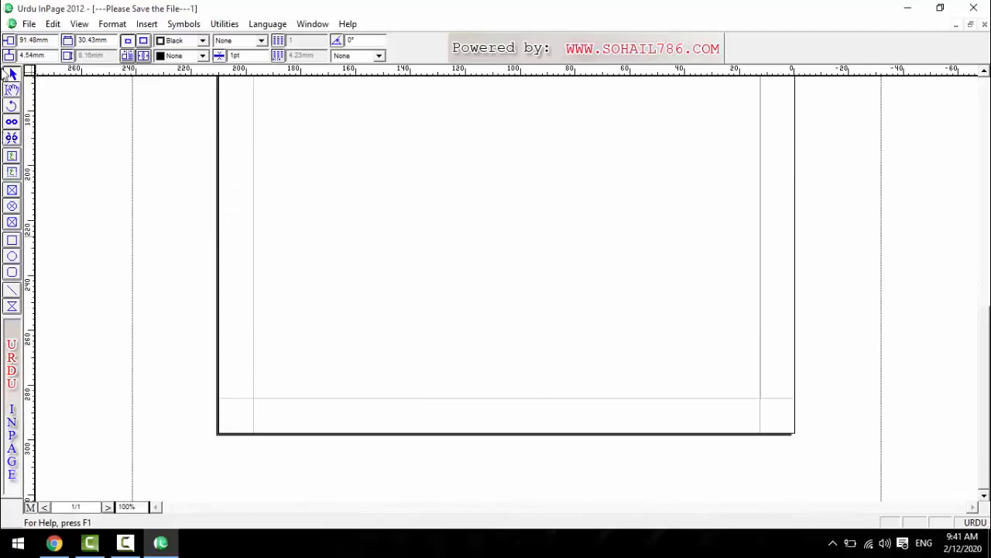
click(11, 172)
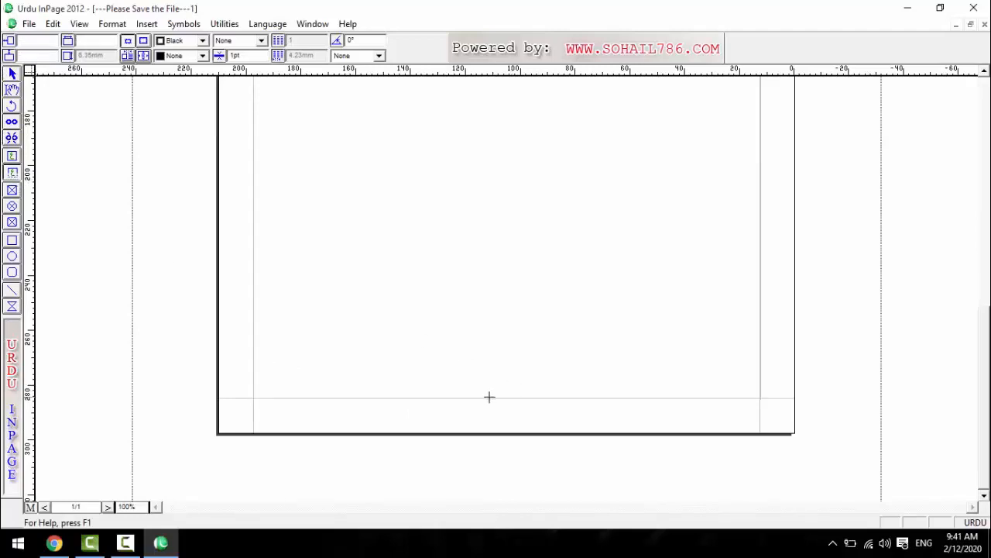
drag(489, 398, 599, 417)
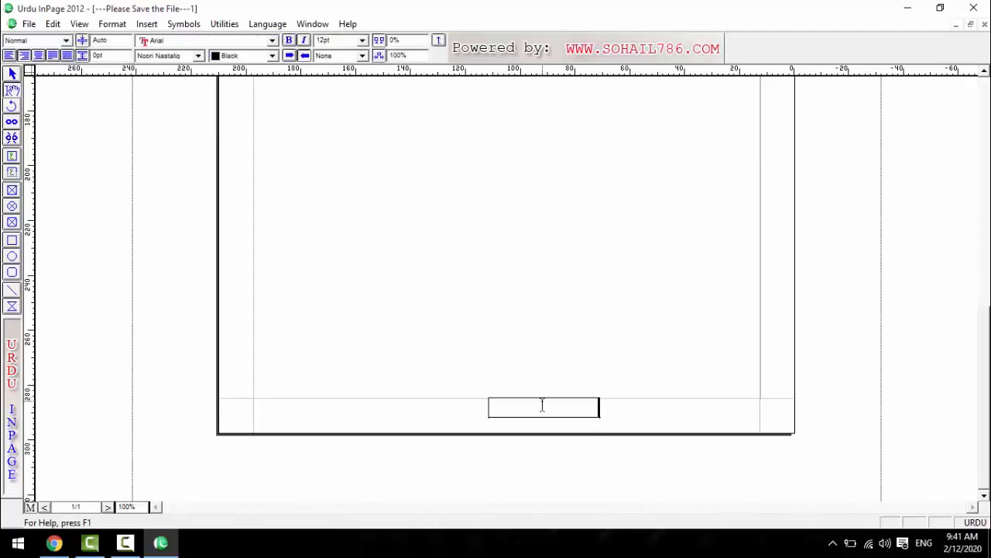
text(k)
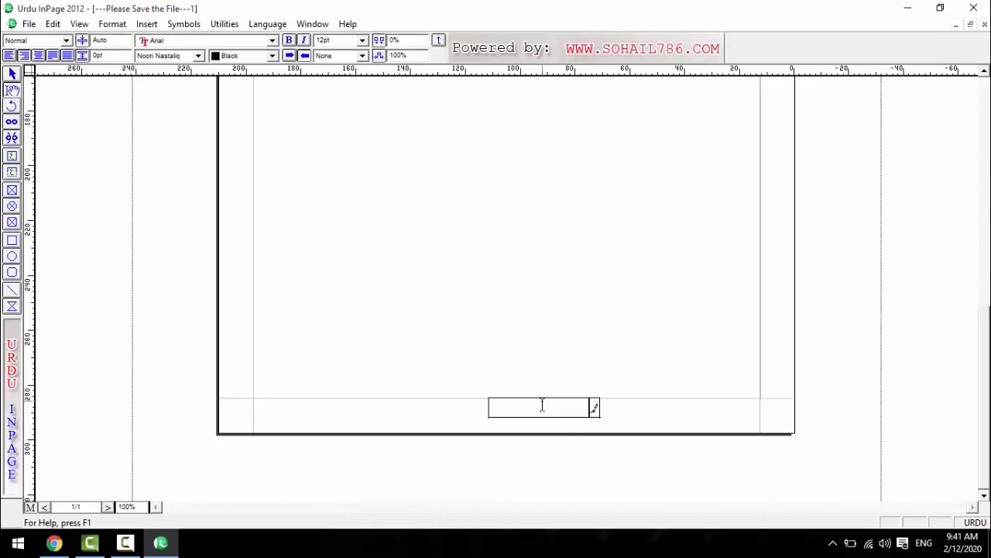
text(hmd)
- Format the name in the bottom margin at 18 pt in the Bombay Black font
drag(563, 407, 617, 408)
click(361, 40)
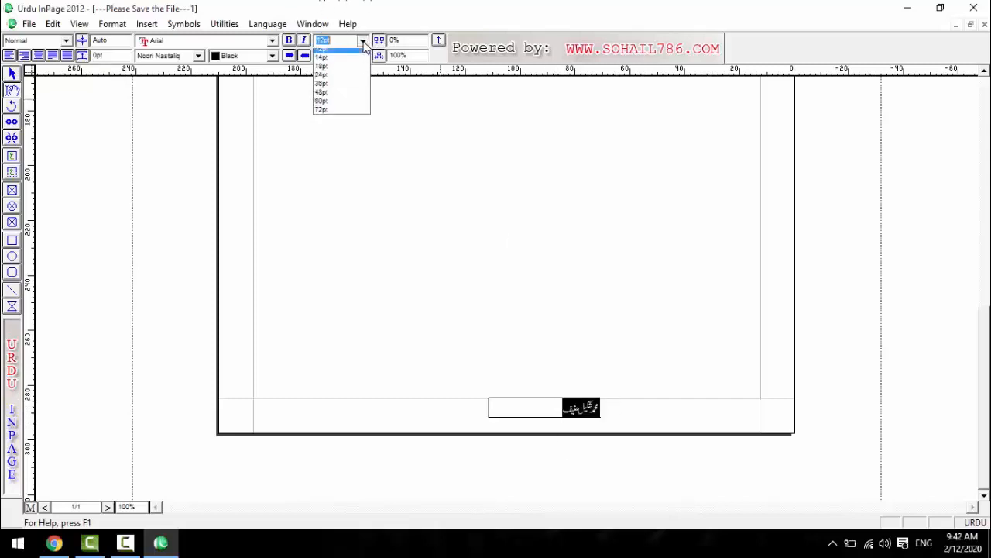
click(333, 89)
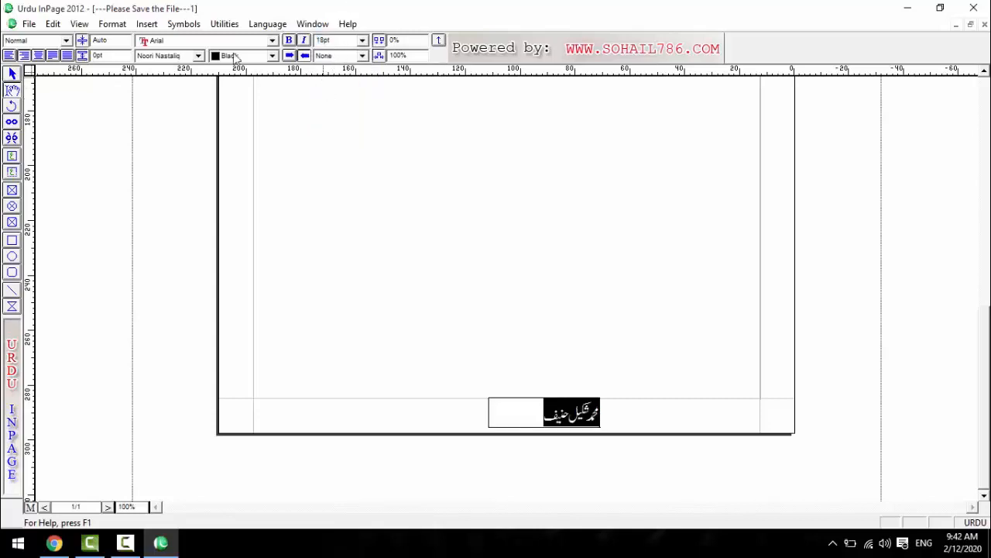
click(198, 56)
scroll(204, 93, down, 3)
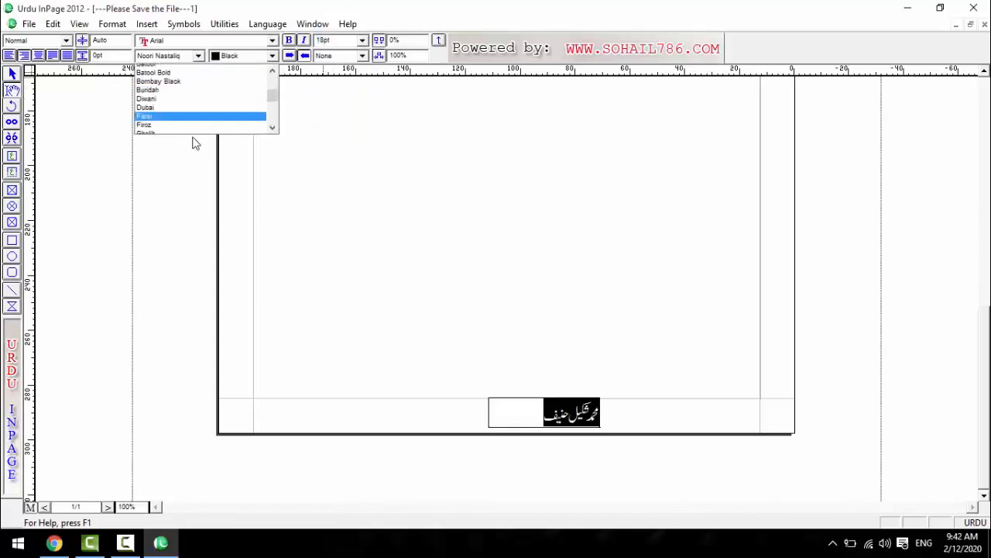
click(172, 86)
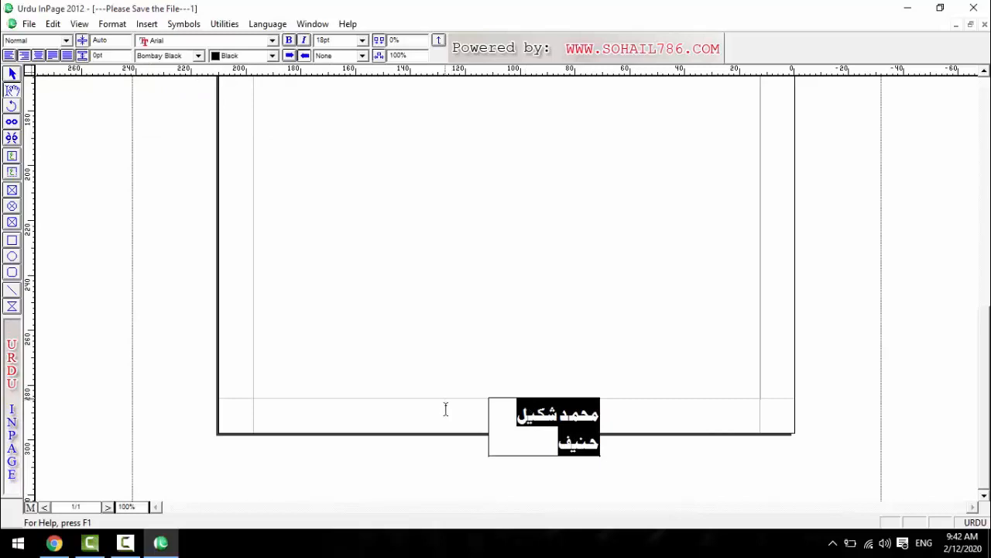
- Widen the name's text box to about 68 mm and move it against the right margin guide in the bottom margin
click(12, 75)
click(505, 441)
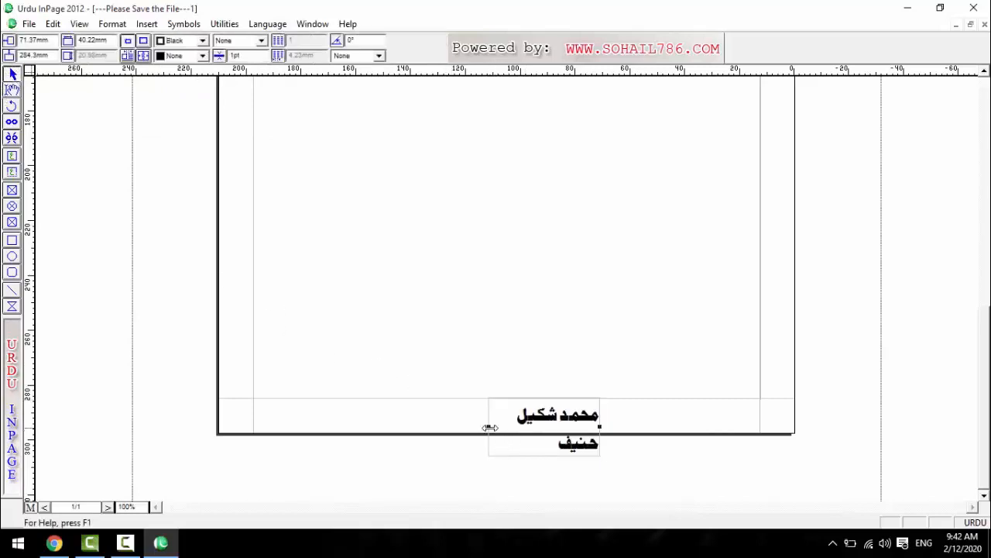
drag(437, 418, 411, 411)
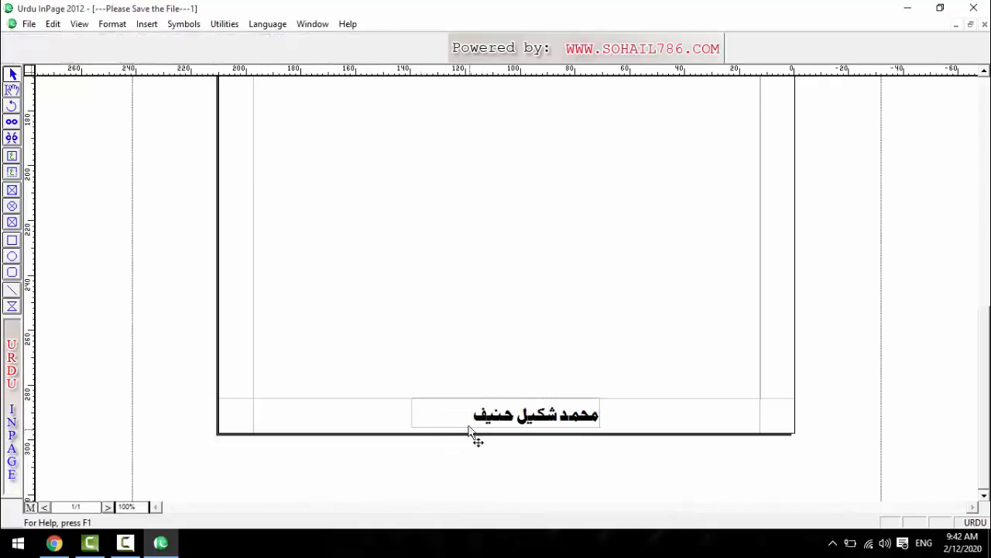
drag(467, 430, 549, 432)
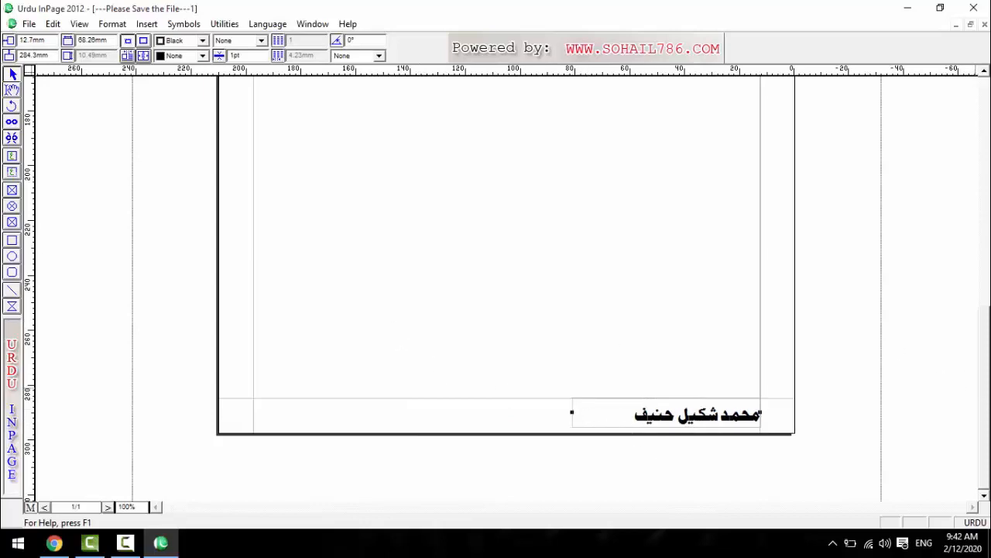
- Draw a title text box about 57 mm wide below the page number on the master page and enter "کمپیوٹر بک"
drag(985, 416, 986, 213)
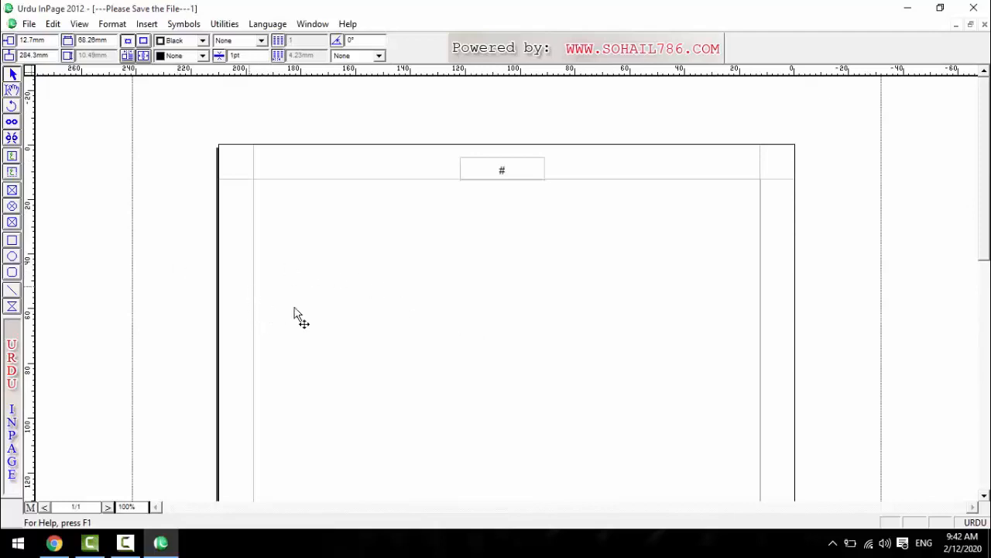
click(13, 174)
drag(400, 272, 557, 292)
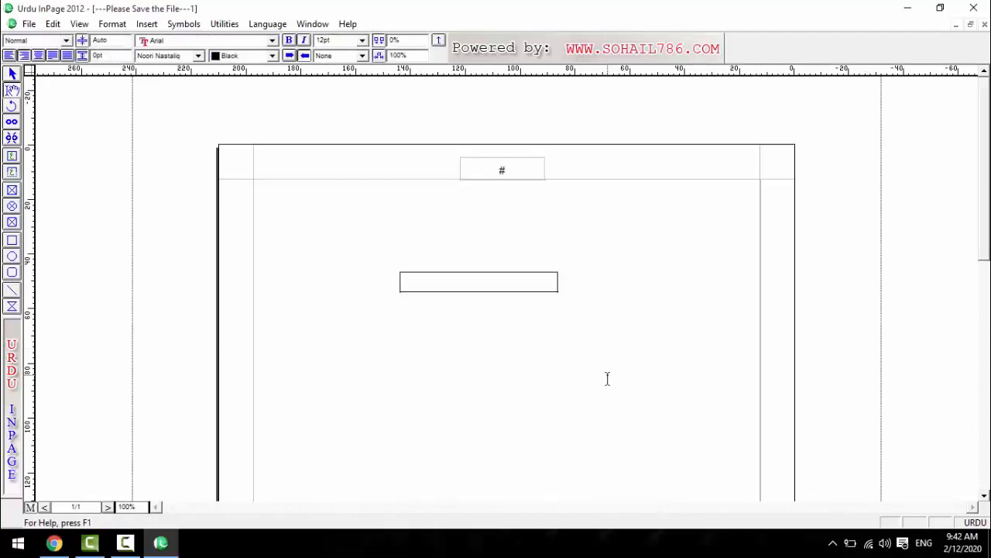
text(کمپیوٹر)
- Set the "کمپیوٹر بک" text to 24 pt and centre it in its box
click(11, 74)
click(12, 89)
double_click(497, 286)
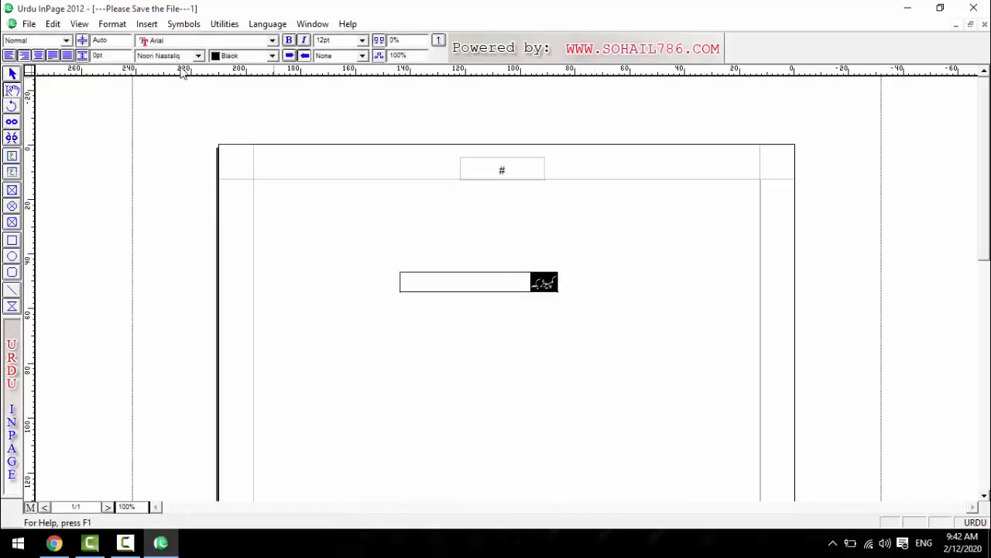
click(499, 291)
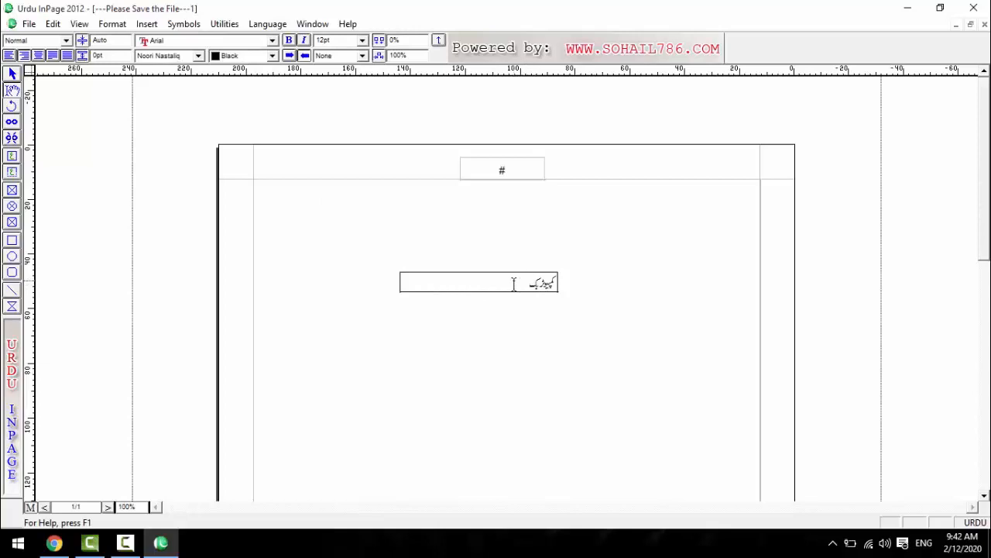
drag(514, 284, 582, 284)
click(363, 42)
click(332, 85)
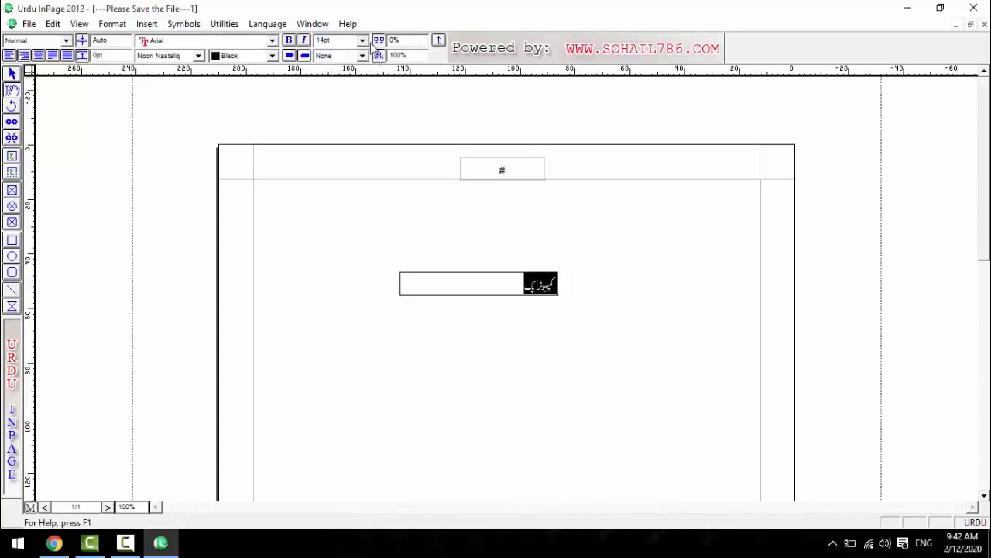
click(362, 40)
click(343, 102)
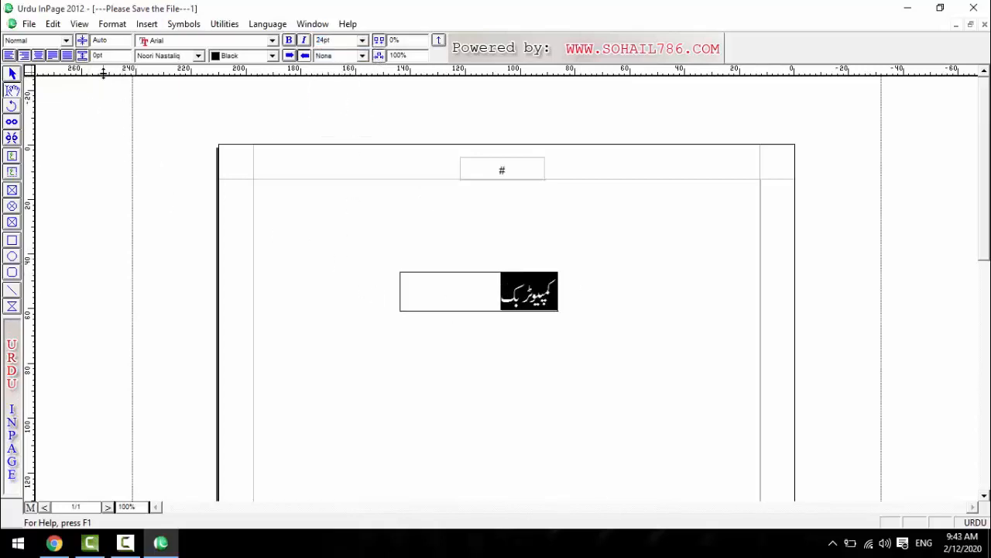
click(39, 55)
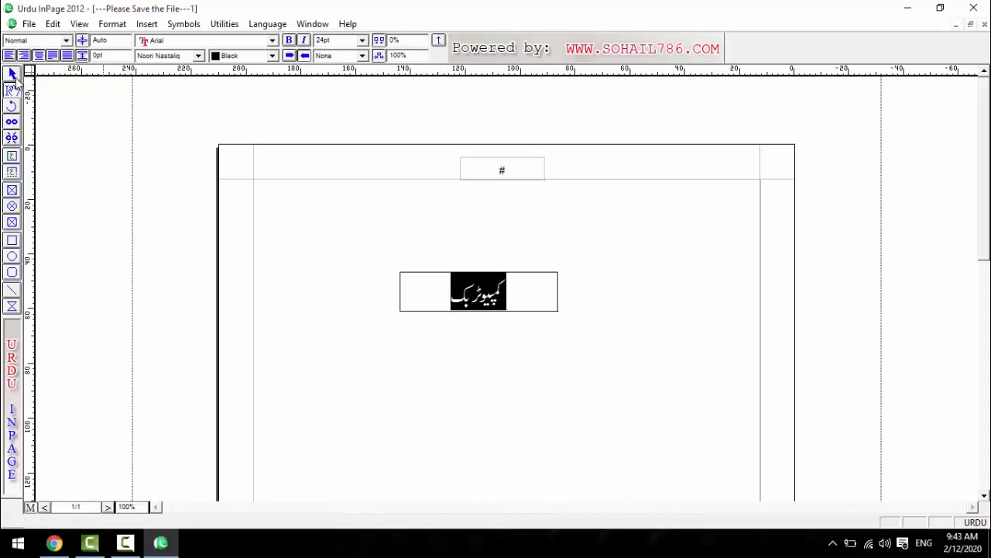
- Narrow the "کمپیوٹر بک" text box to about 37 mm by moving its left edge
click(12, 73)
click(414, 295)
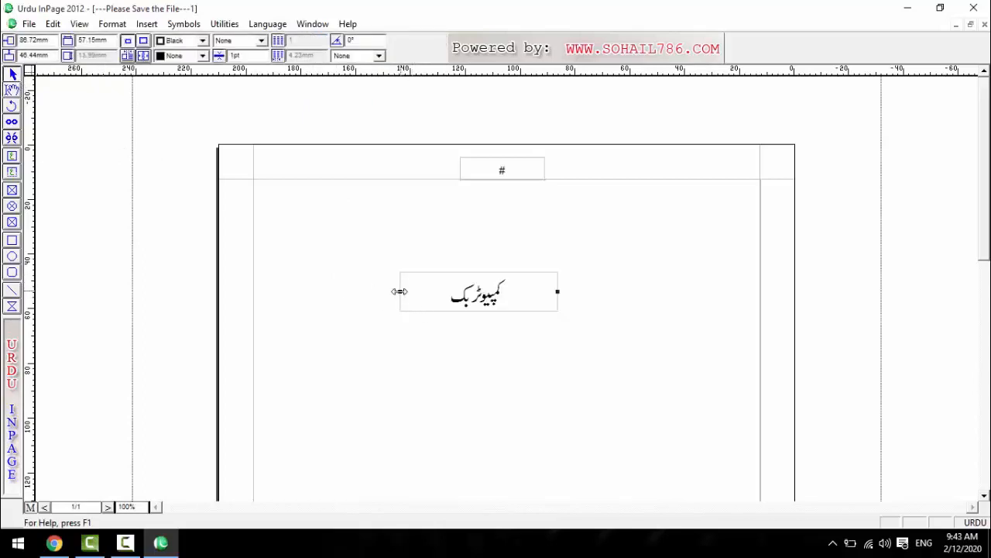
drag(414, 293, 457, 293)
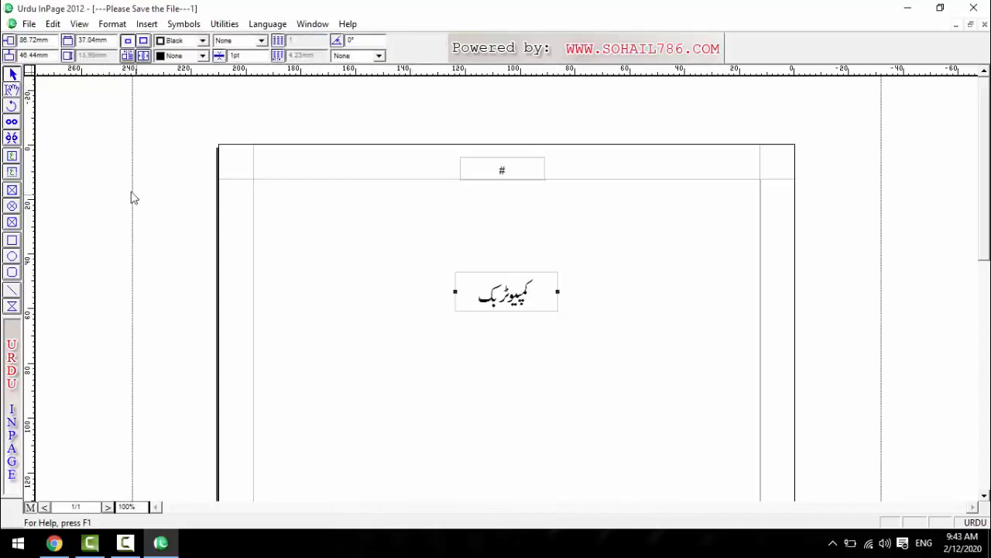
- Rotate the "کمپیوٹر بک" text box to about 88° and move it into the left page margin
click(13, 107)
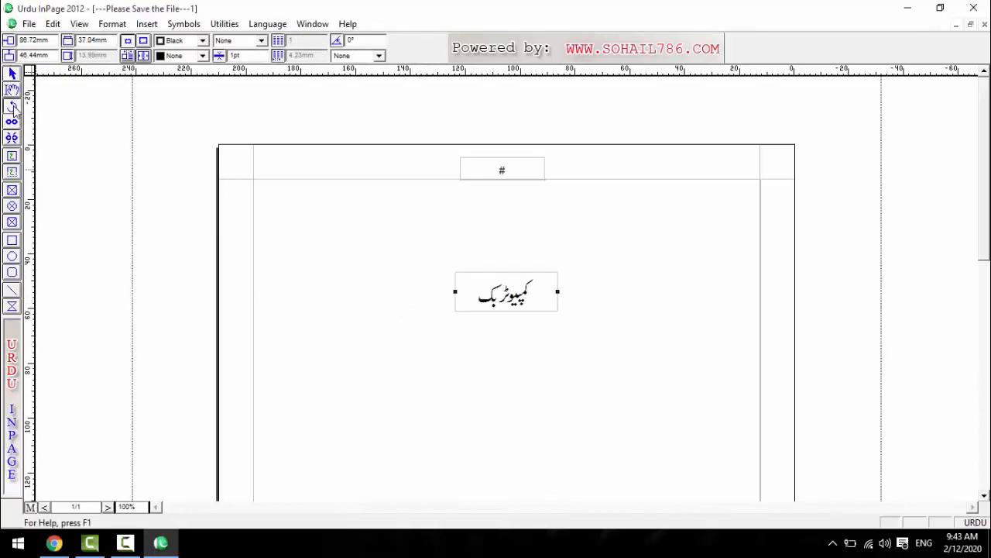
drag(453, 314, 460, 144)
click(12, 74)
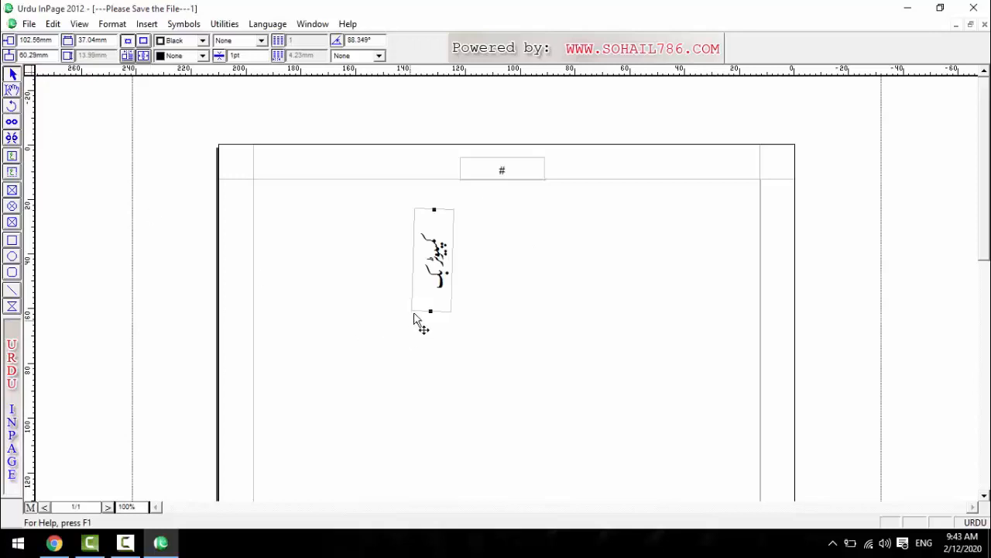
click(369, 302)
drag(369, 302, 232, 358)
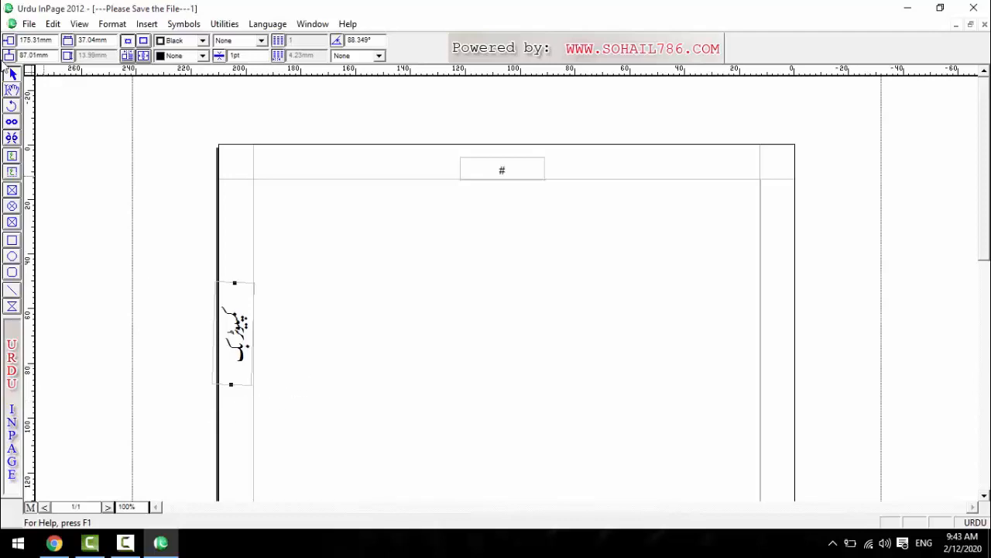
- Place a copy of the rotated "کمپیوٹر بک" box in the right page margin, nudging it between the margin guide and page edge
click(374, 250)
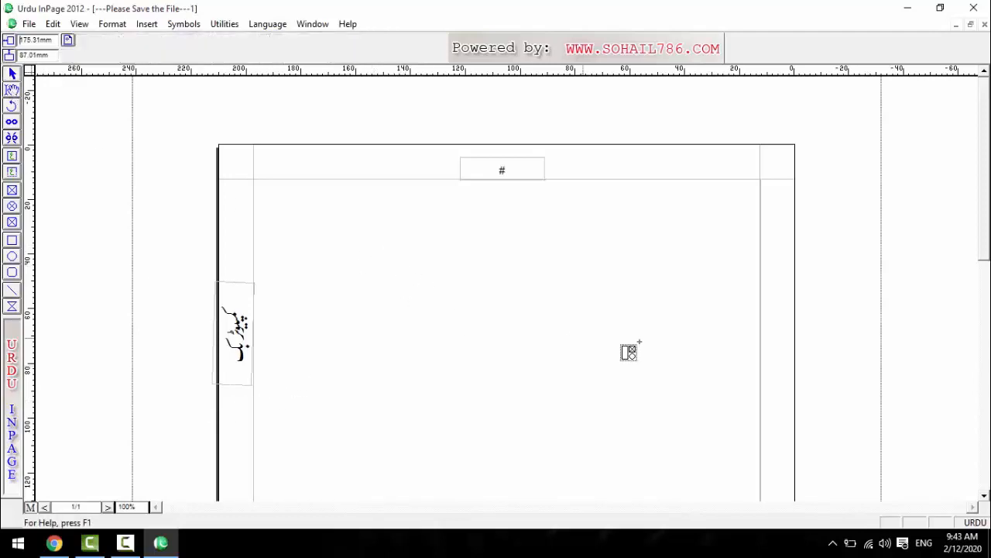
click(750, 304)
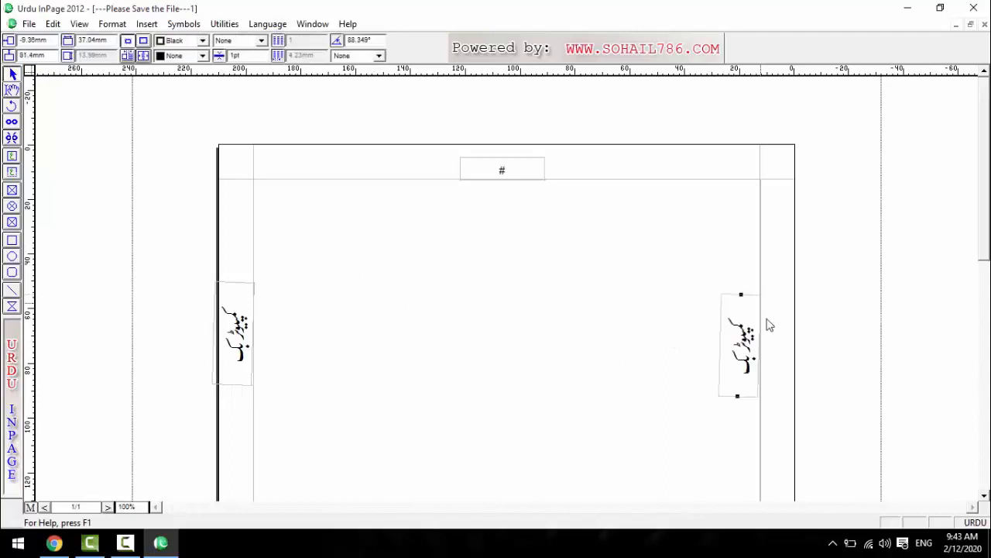
drag(736, 369, 766, 374)
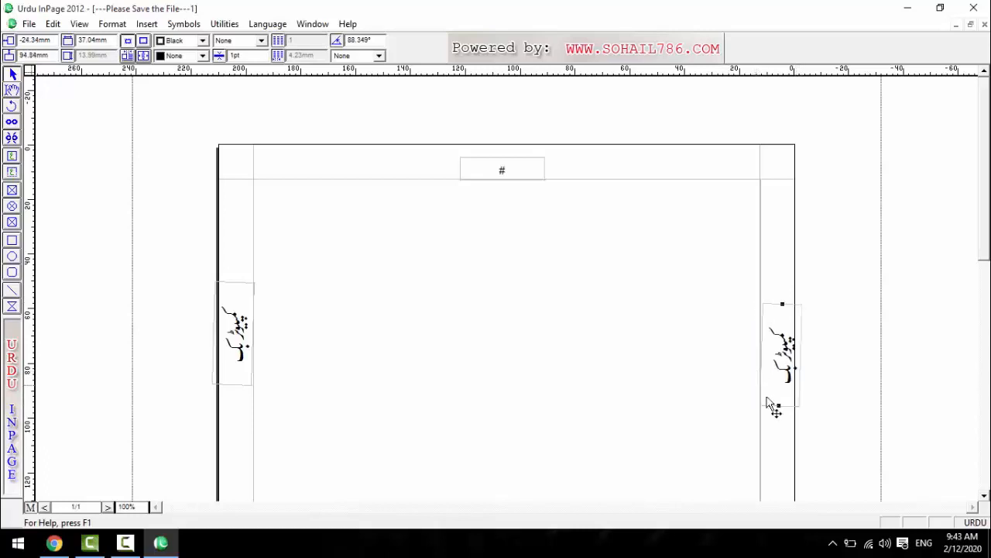
key(Left)
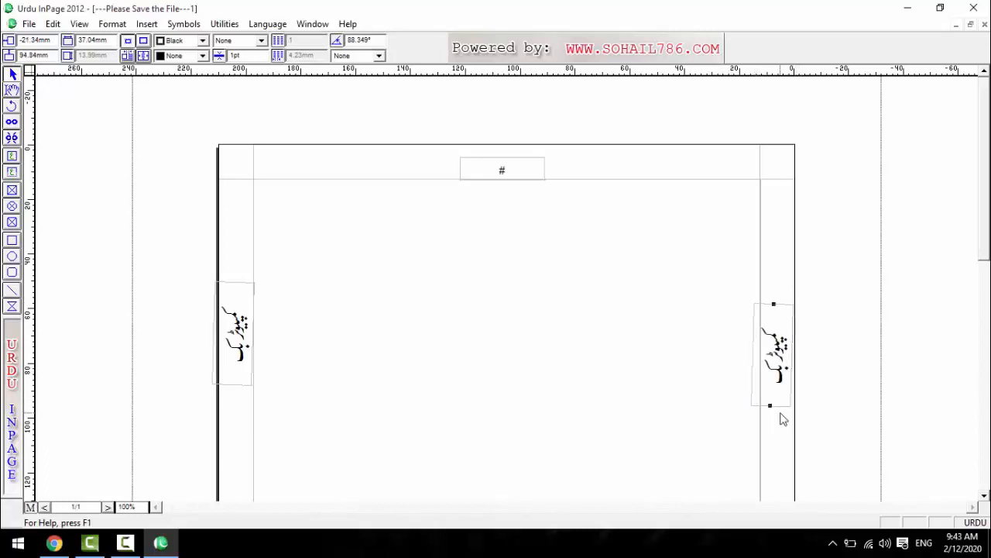
key(Right)
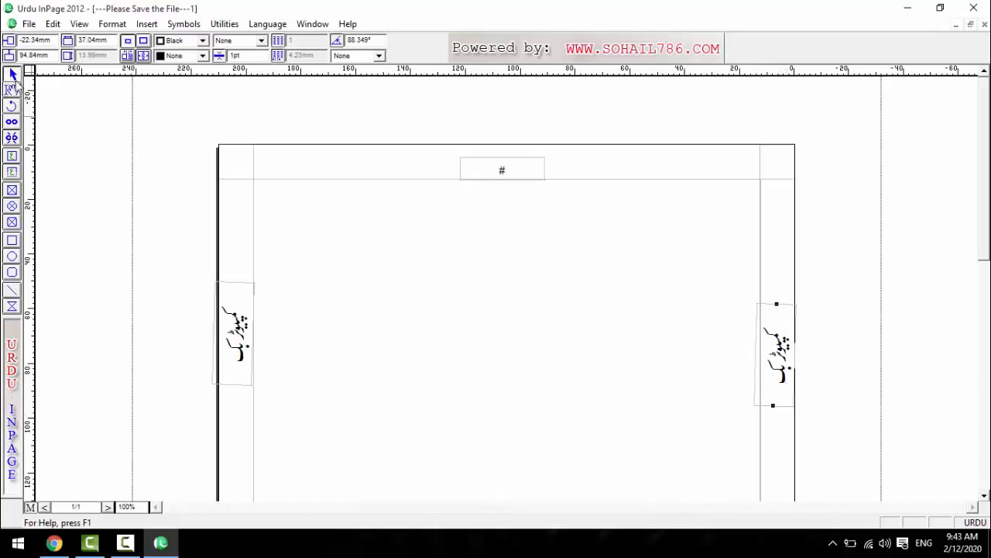
- Return from the master page to page 1 and check its page number, side titles and name footer
click(30, 508)
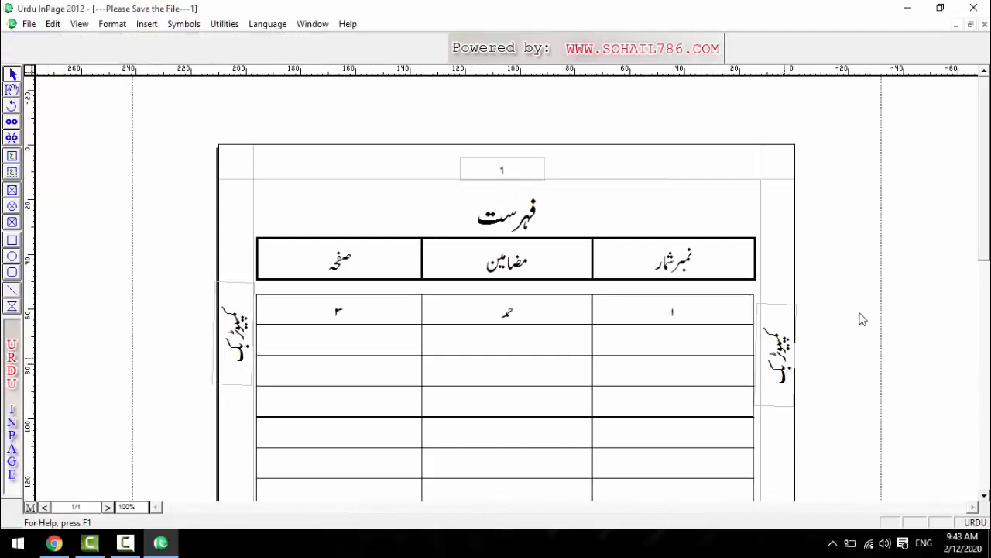
drag(982, 203, 983, 446)
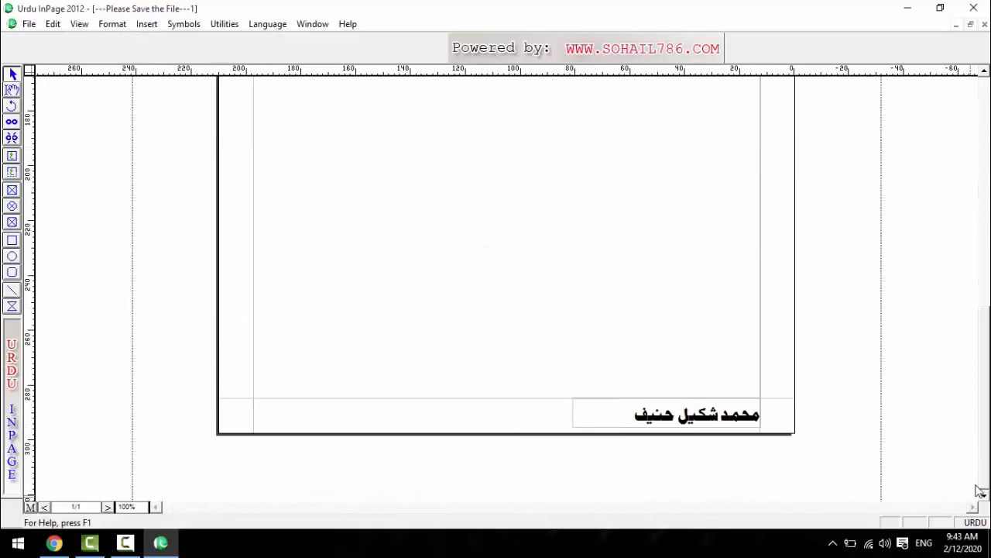
drag(982, 486, 983, 147)
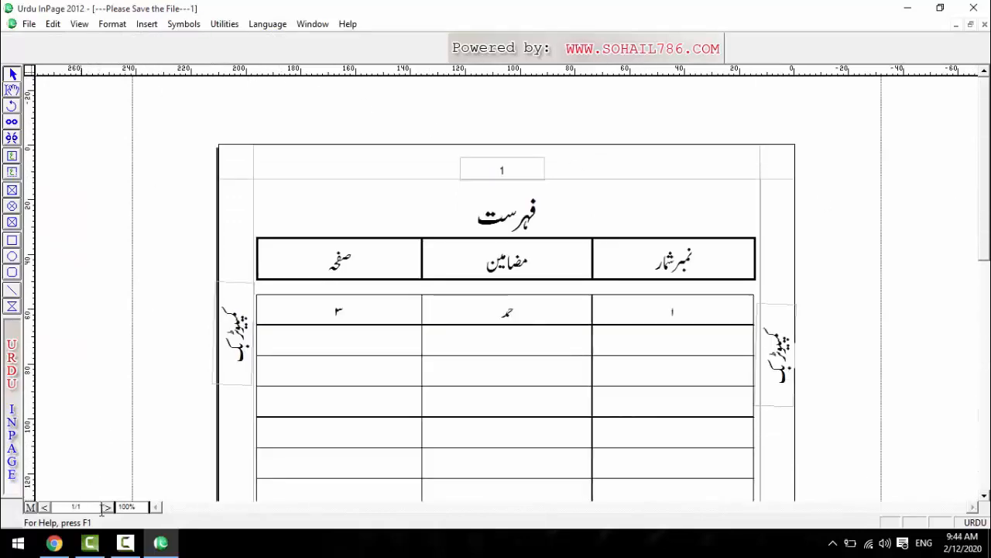
- Insert 5 new pages into the document
click(146, 23)
click(174, 46)
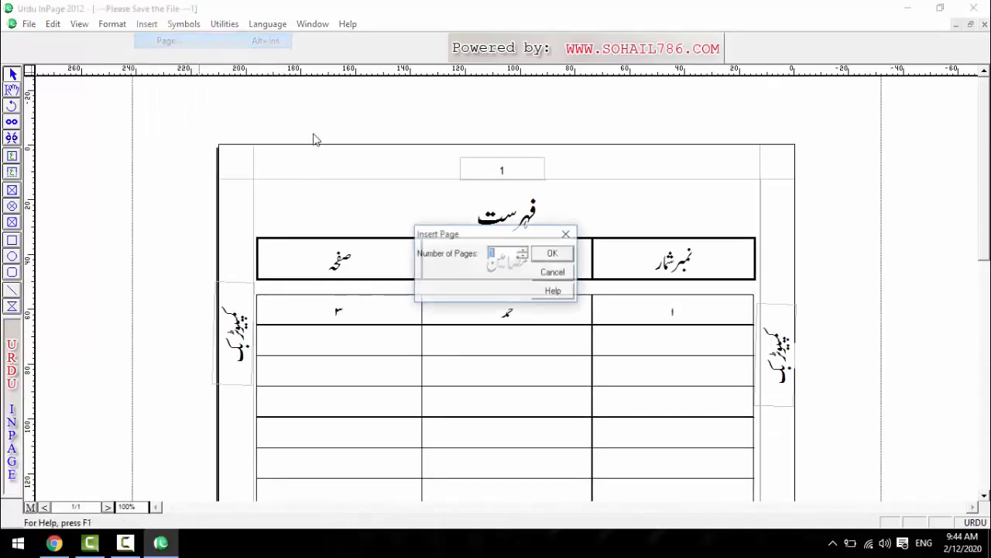
click(523, 251)
click(524, 256)
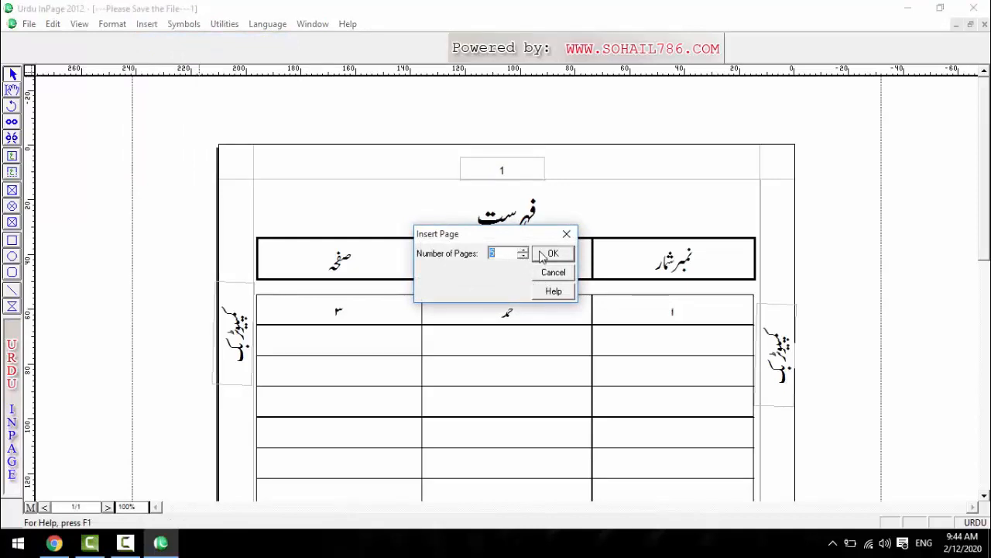
click(551, 254)
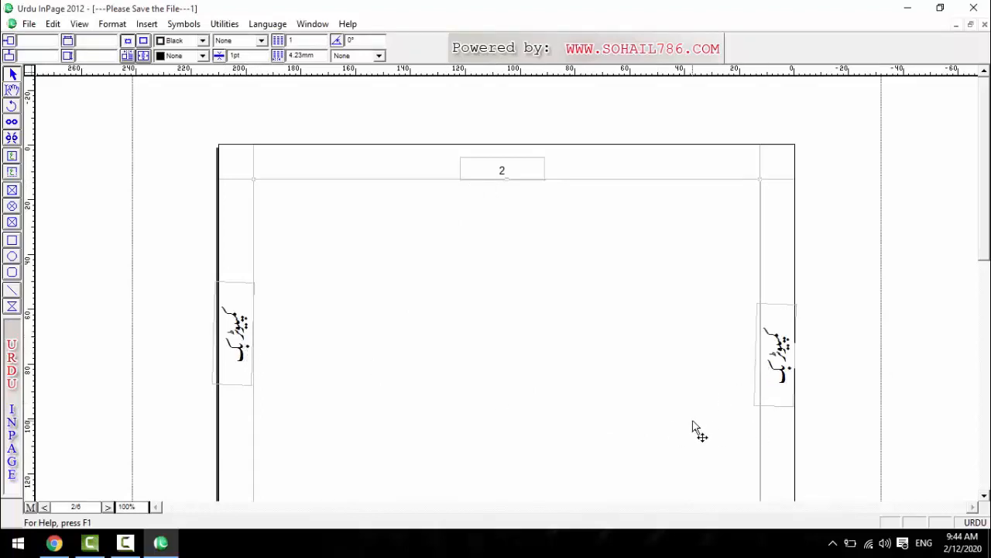
- Look through the document's pages, checking the page number, the side titles and the name footer on each
drag(986, 224, 985, 452)
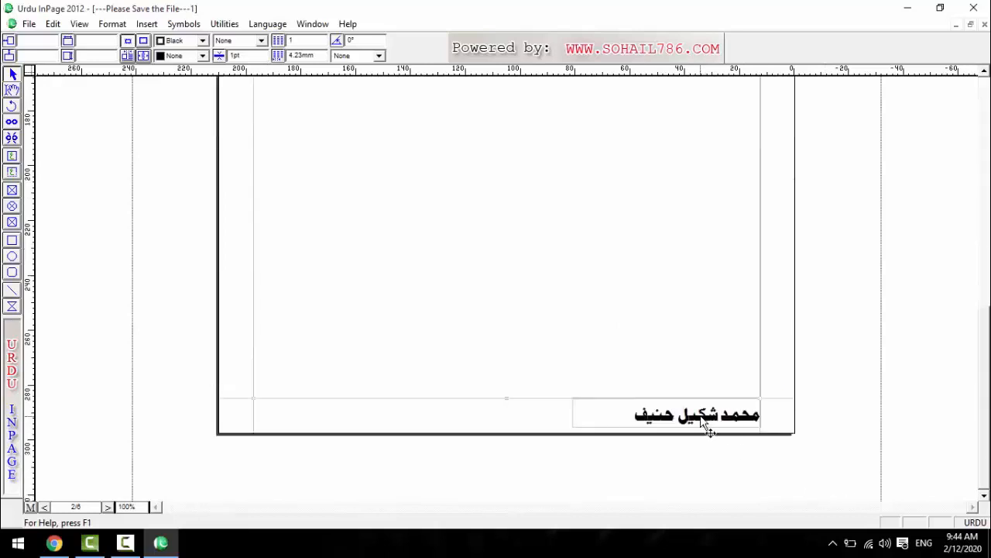
click(108, 507)
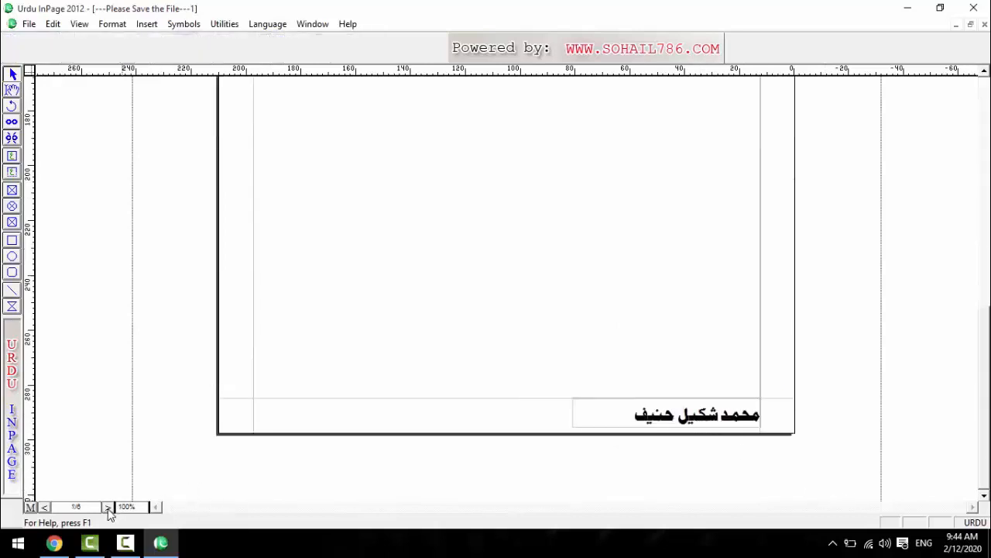
click(45, 507)
click(44, 507)
click(982, 135)
click(982, 103)
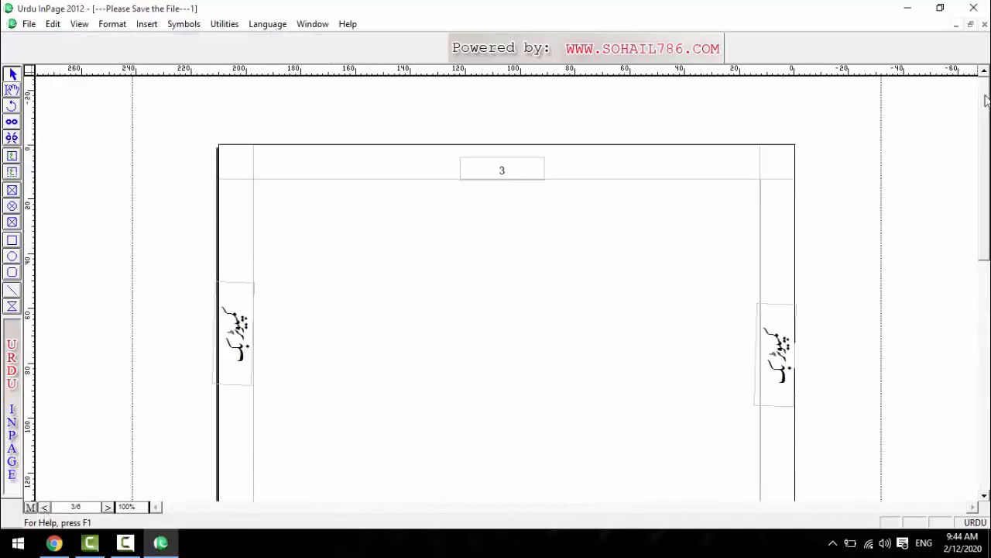
click(44, 507)
click(45, 507)
click(108, 507)
click(107, 508)
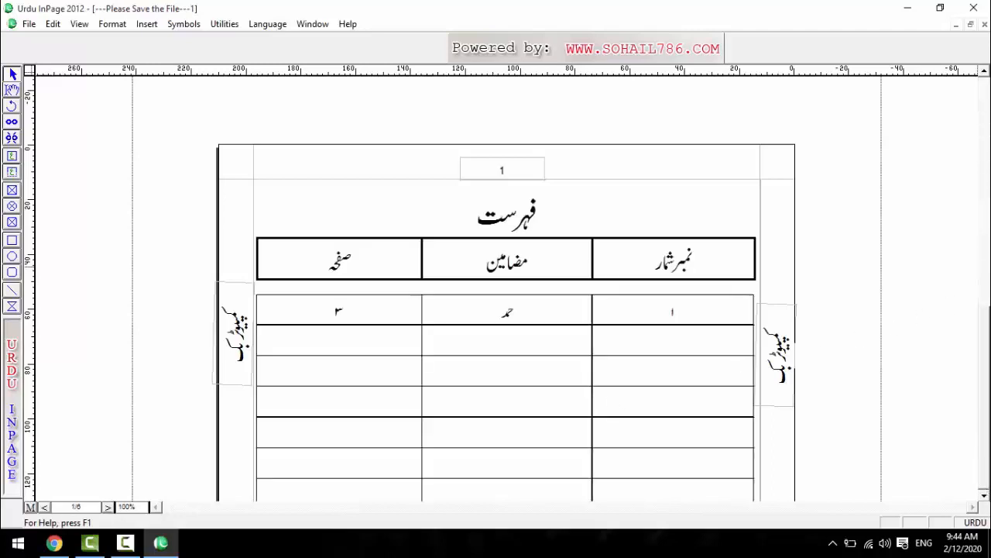
scroll(731, 476, down, 6)
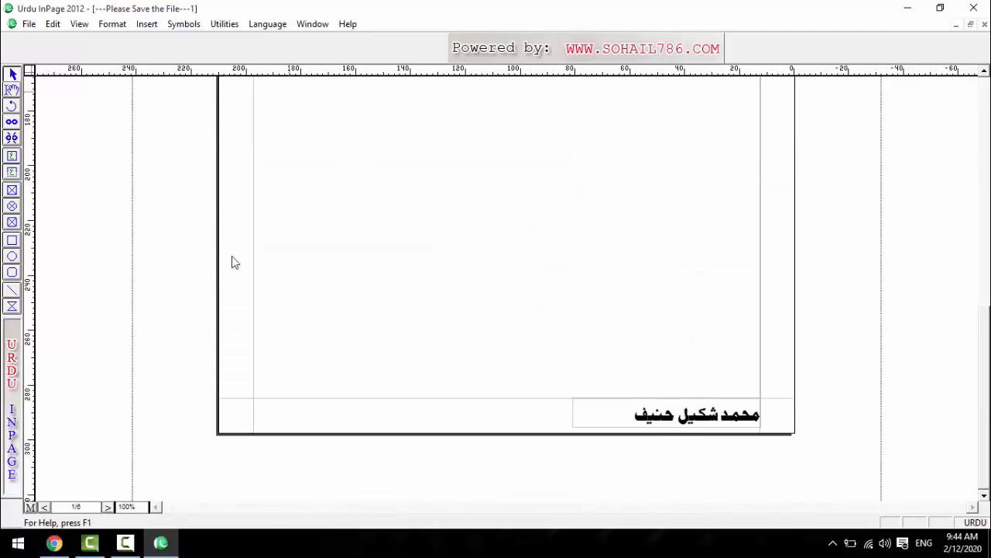
click(107, 507)
click(107, 507)
drag(980, 422, 987, 149)
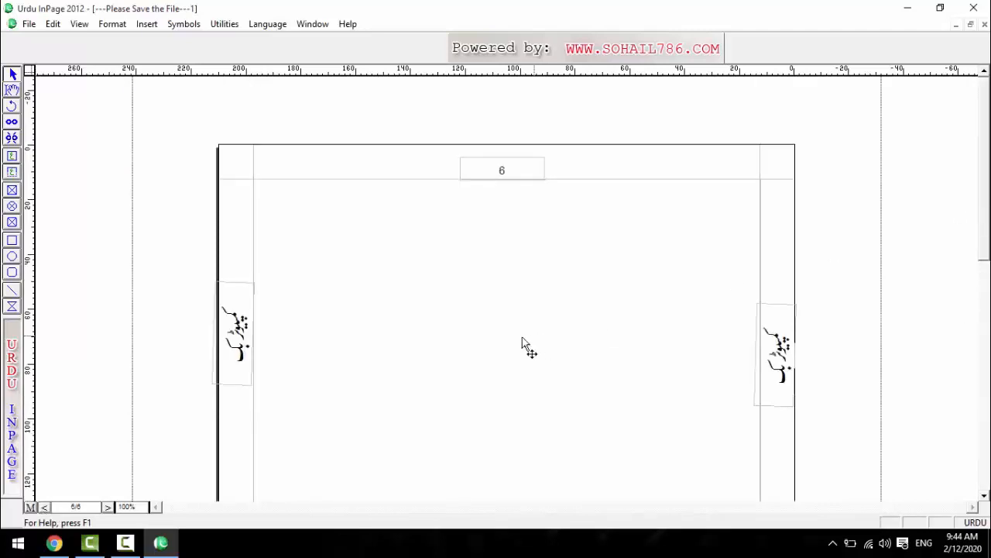
- With the text tool active in the page's text frame, look through the pages back to page 1 and on to page 2
click(287, 232)
click(12, 91)
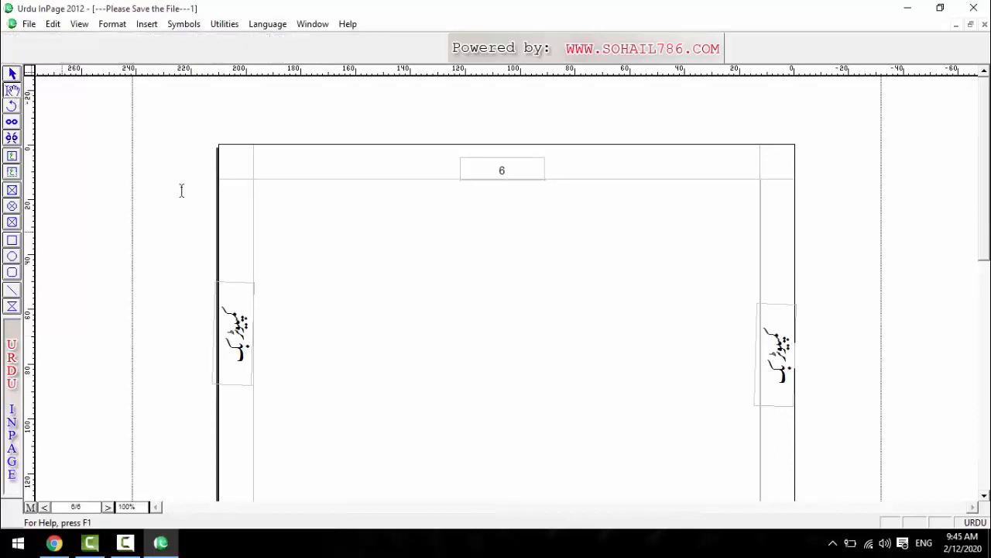
click(653, 266)
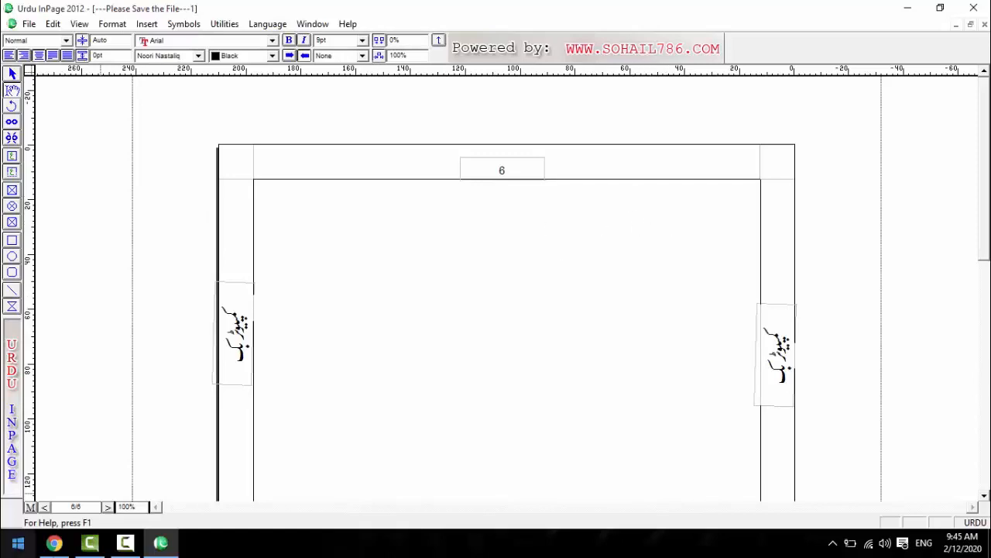
double_click(107, 506)
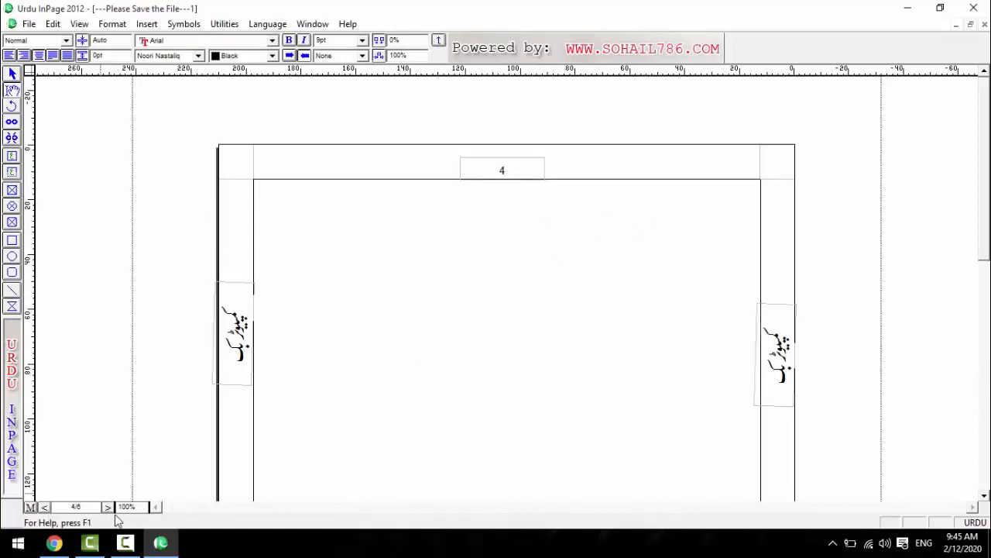
double_click(108, 508)
click(107, 507)
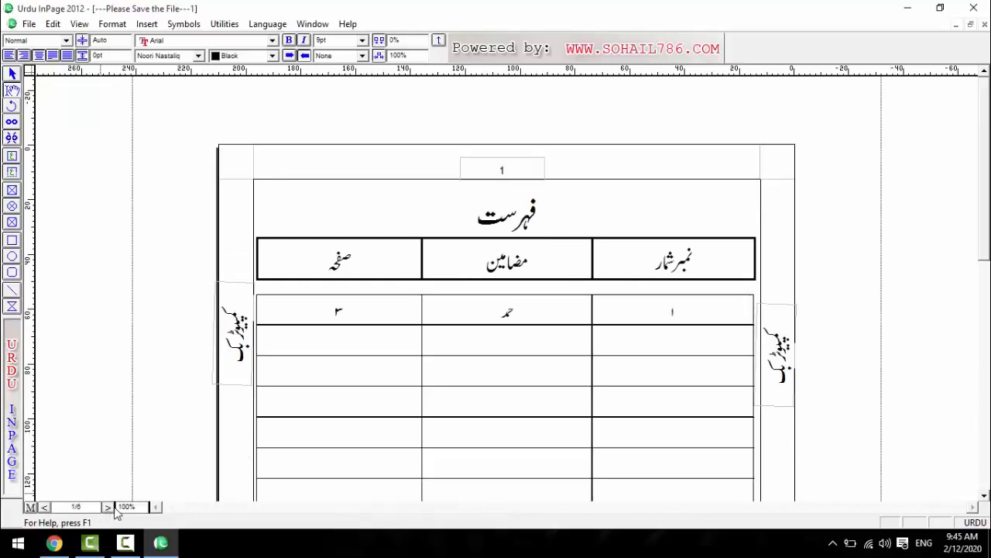
scroll(522, 379, down, 10)
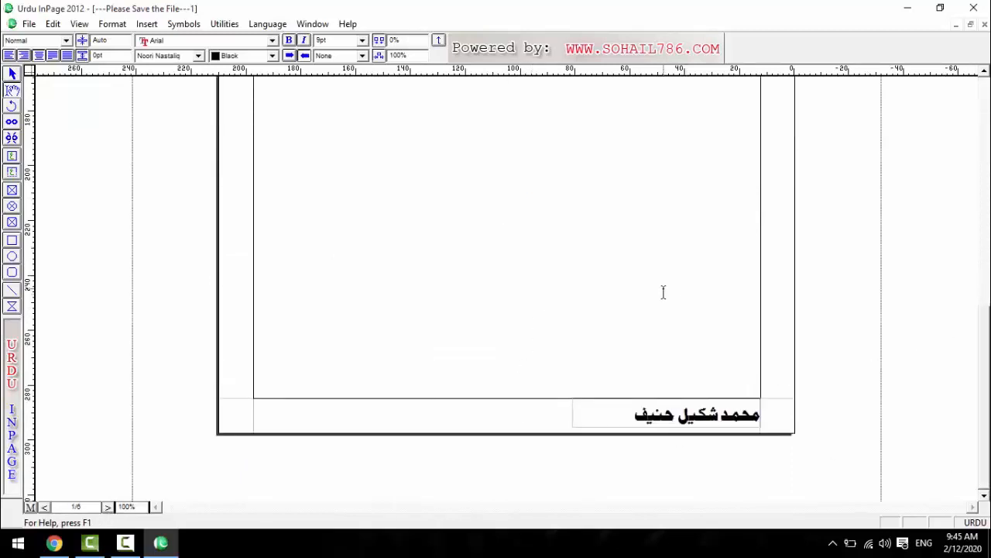
scroll(663, 292, down, 4)
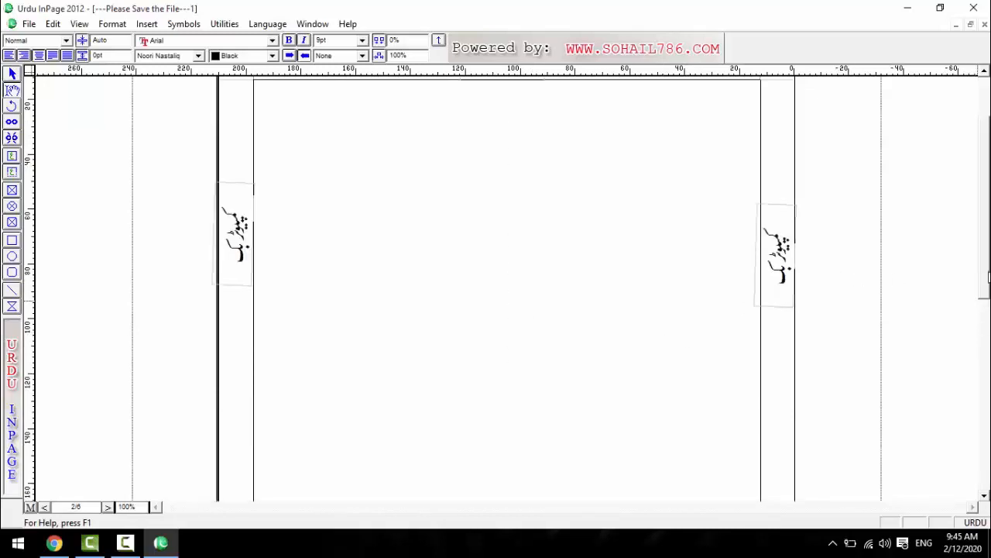
scroll(761, 103, up, 2)
- At the start of page 2, set justified alignment and enter the heading "فارم" at 36 pt
click(52, 55)
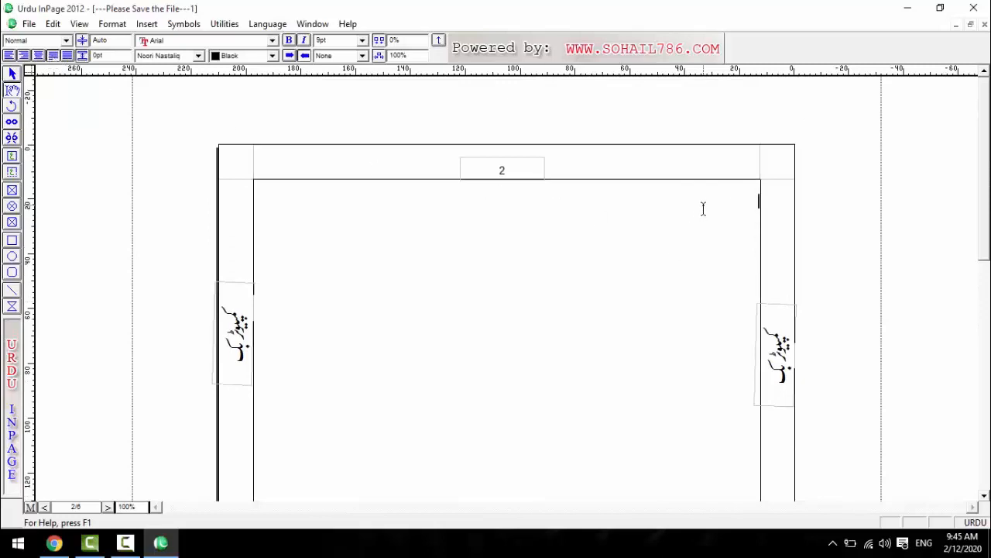
scroll(704, 208, down, 6)
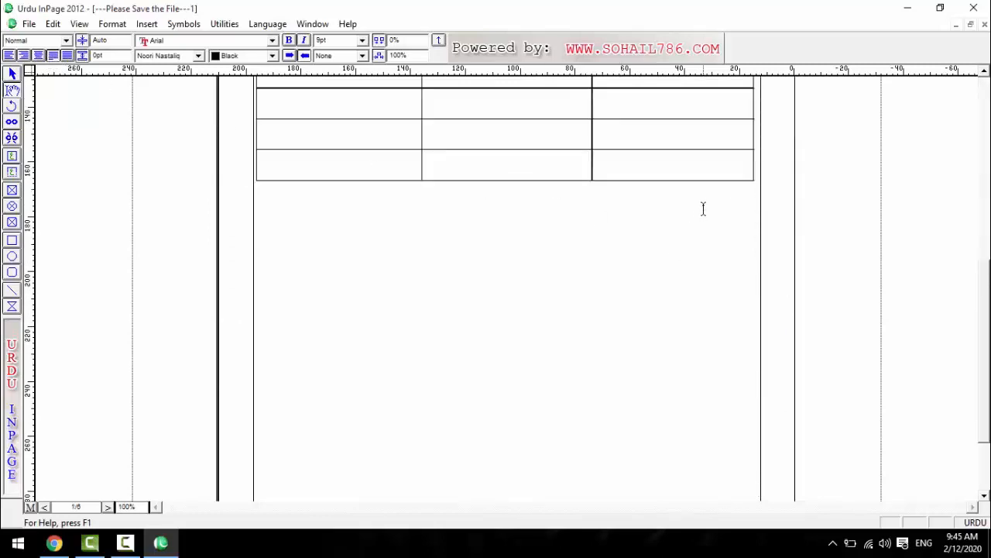
scroll(703, 209, down, 5)
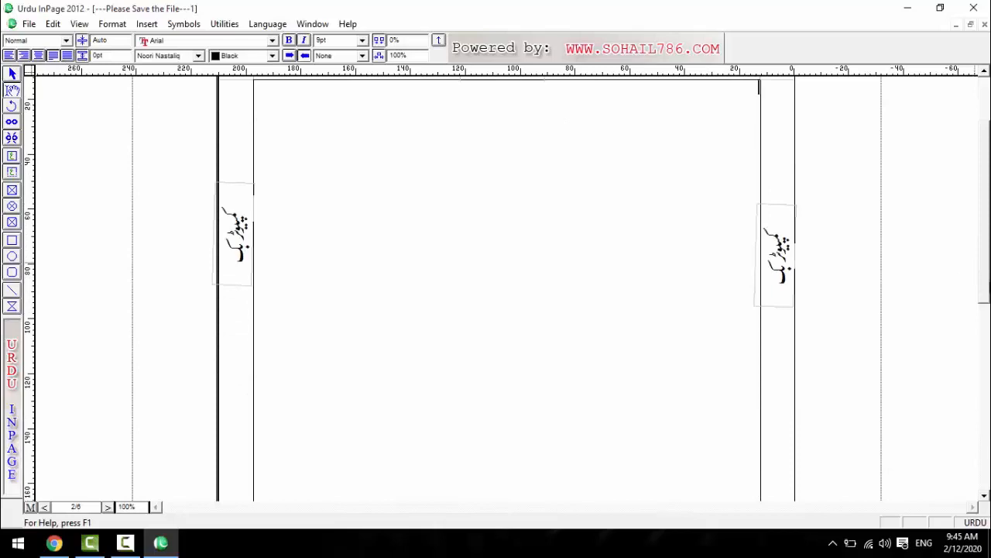
scroll(467, 215, up, 1)
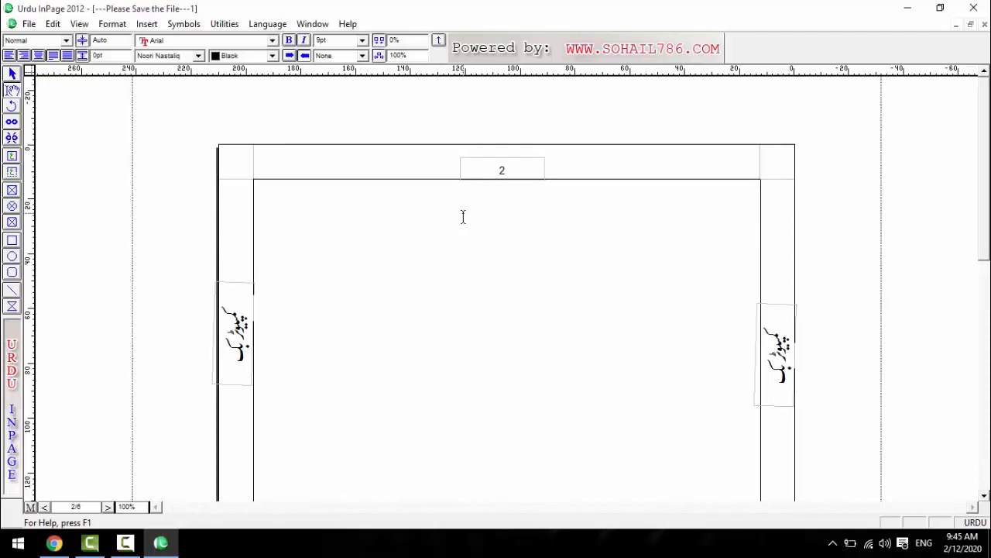
click(362, 40)
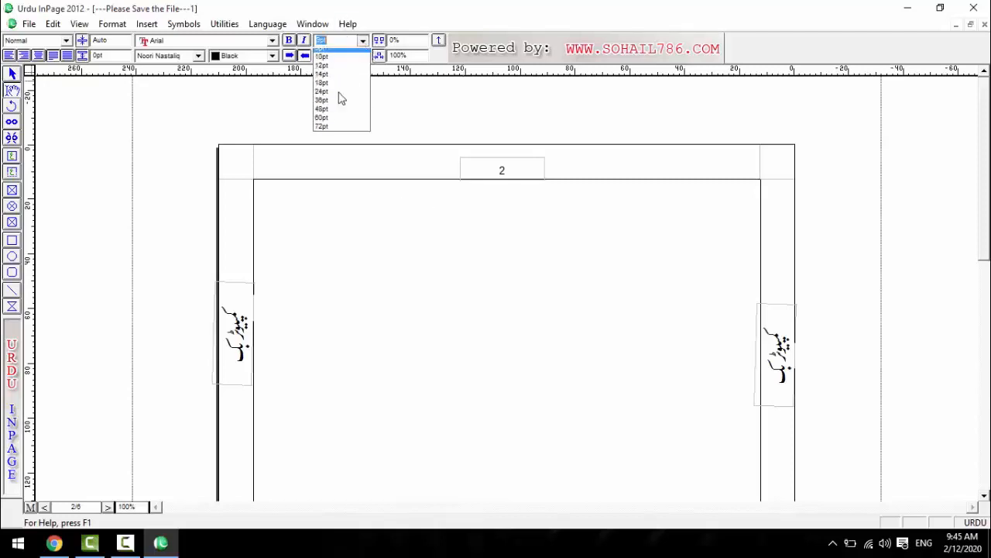
click(343, 107)
text(فارم)
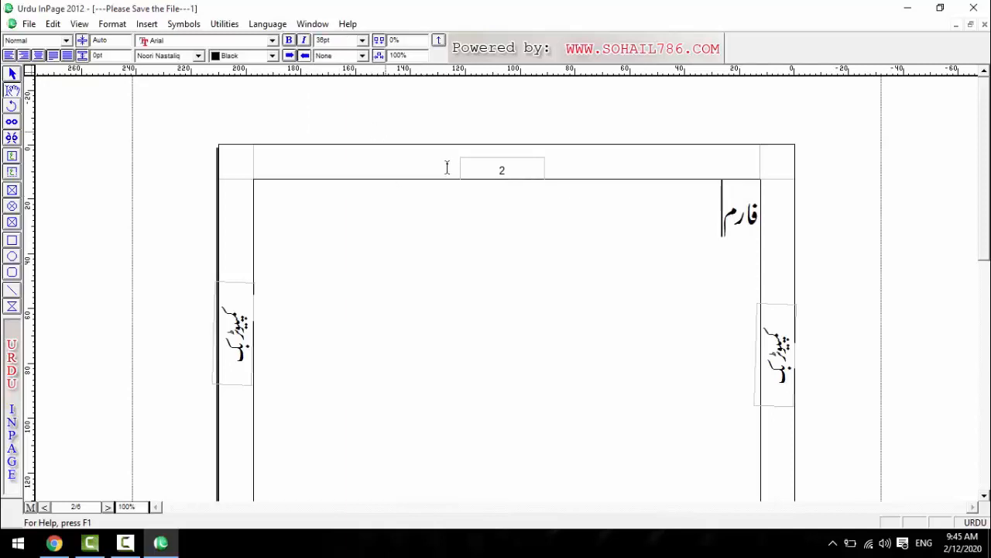
- Centre the "فارم" heading and start a new justified line below it
key(ctrl+a)
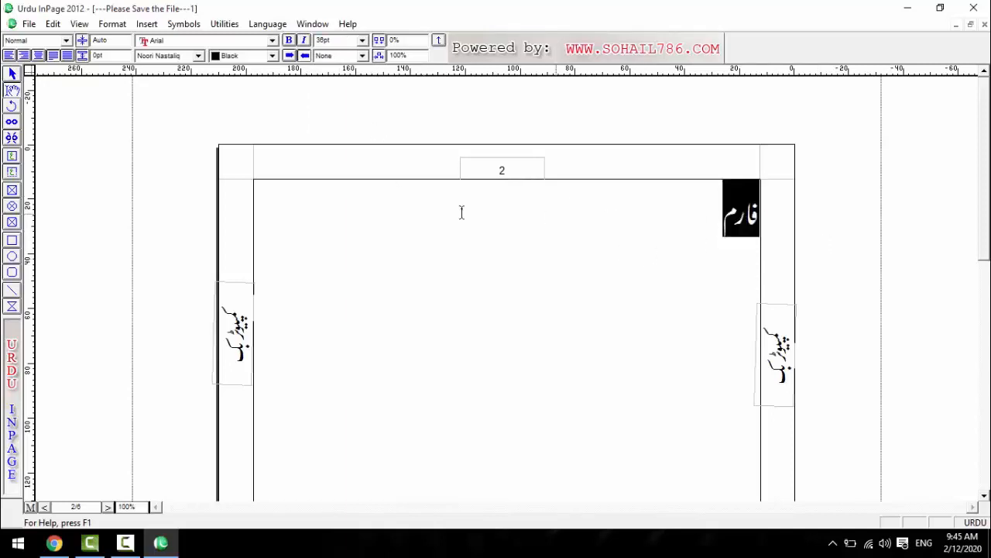
click(38, 55)
click(388, 216)
key(Return)
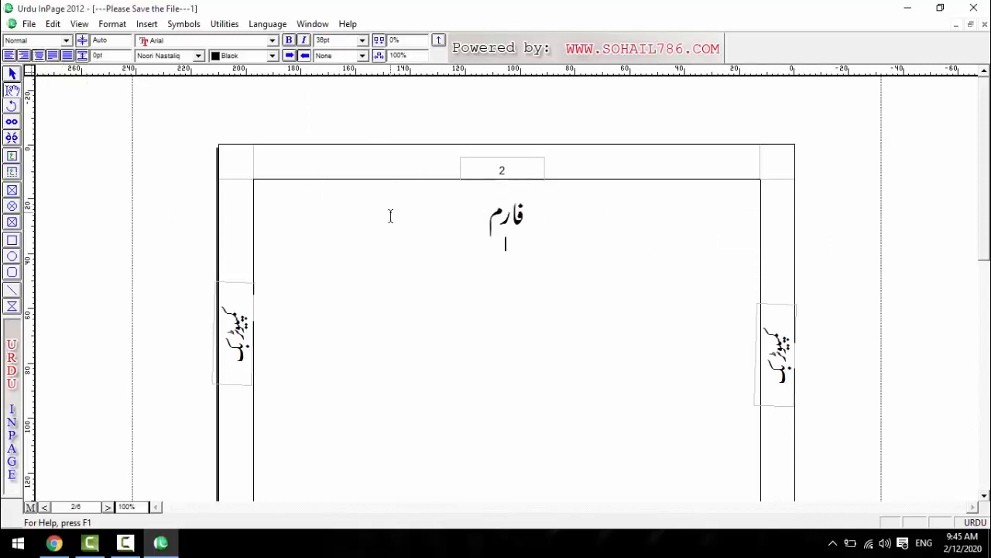
click(53, 55)
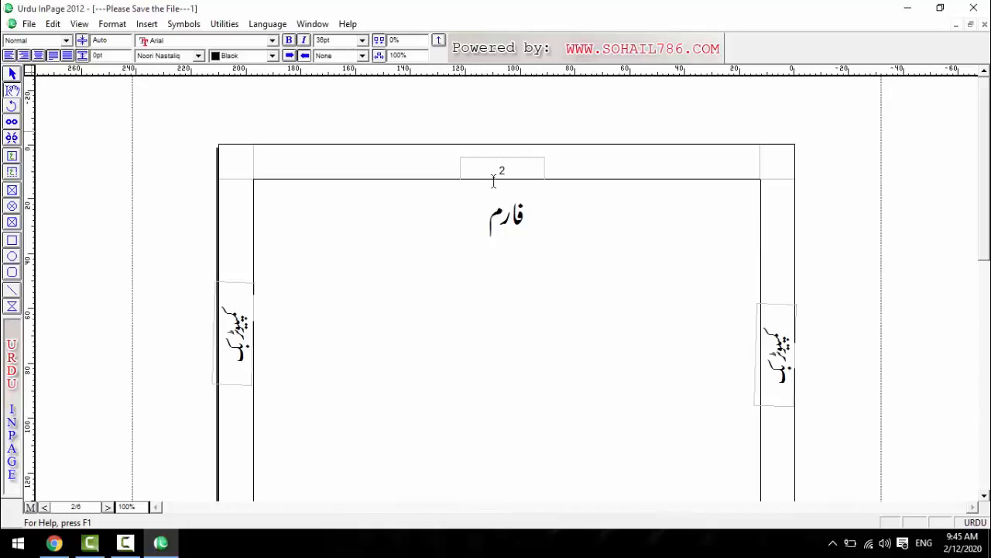
- Enter the label "نام" on the line below the "فارم" heading and set it to 24 pt
text(n)
drag(743, 257, 773, 254)
click(362, 40)
click(329, 104)
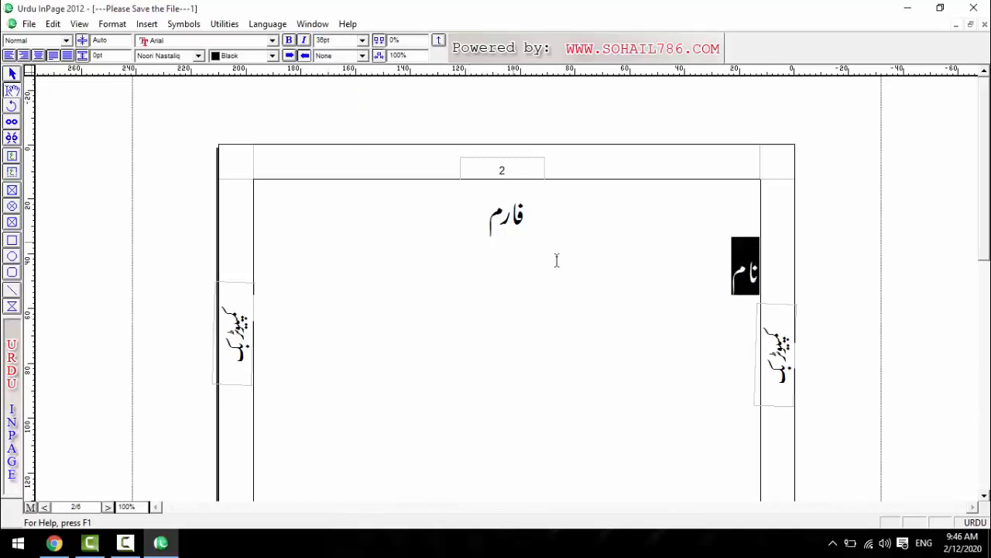
click(363, 40)
click(334, 104)
click(740, 279)
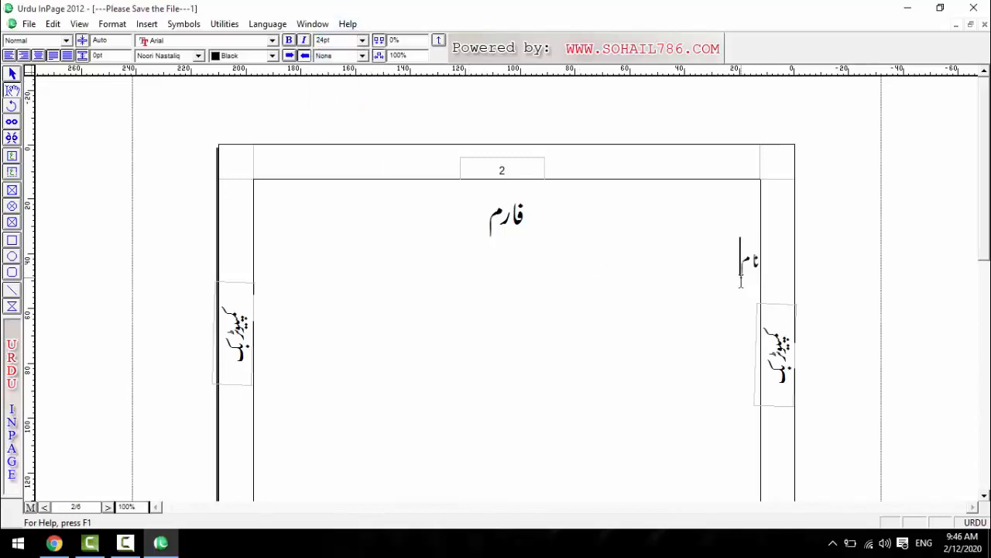
text(_______________)
key(BackSpace)
key(BackSpace)
key(BackSpace)
key(BackSpace)
key(BackSpace)
key(BackSpace)
key(BackSpace)
key(BackSpace)
key(BackSpace)
key(BackSpace)
key(BackSpace)
key(BackSpace)
key(BackSpace)
key(BackSpace)
key(BackSpace)
- Add an underscore blank after "نام" in English input mode and enter the Urdu label "ولدیت" on the same line
click(980, 523)
text(_______________)
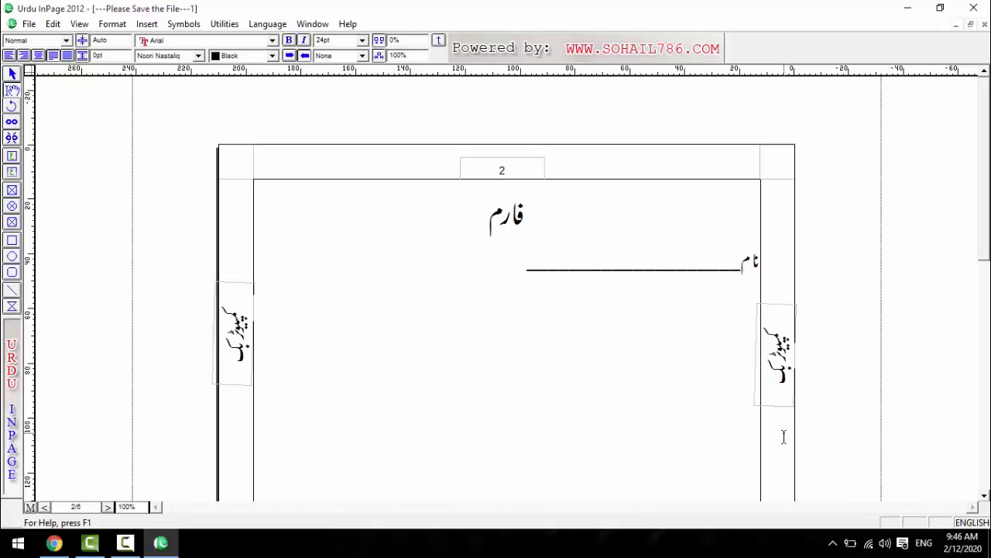
click(964, 527)
text(ولدیت)
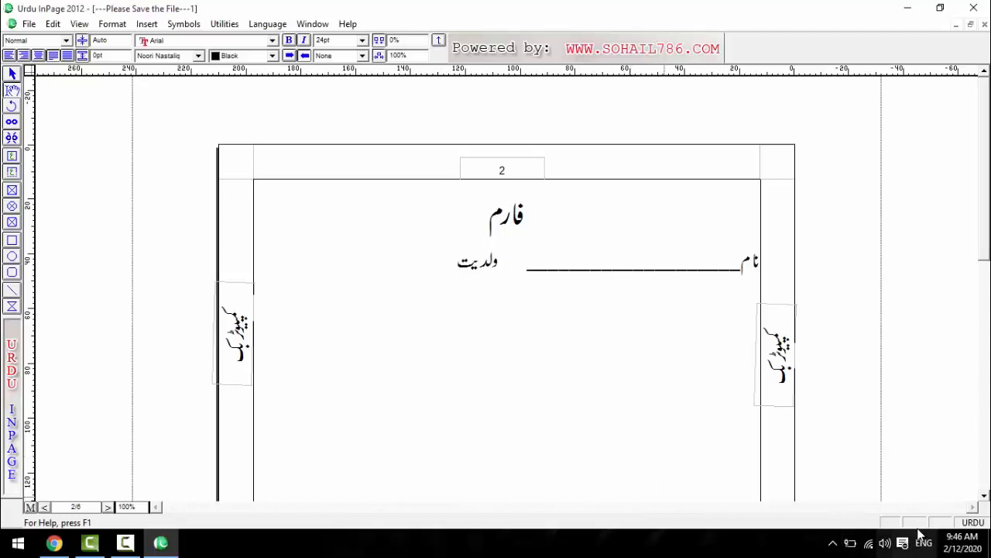
- Fill the rest of the line after "ولدیت" with underscores in English input mode, without wrapping to the next line
click(966, 528)
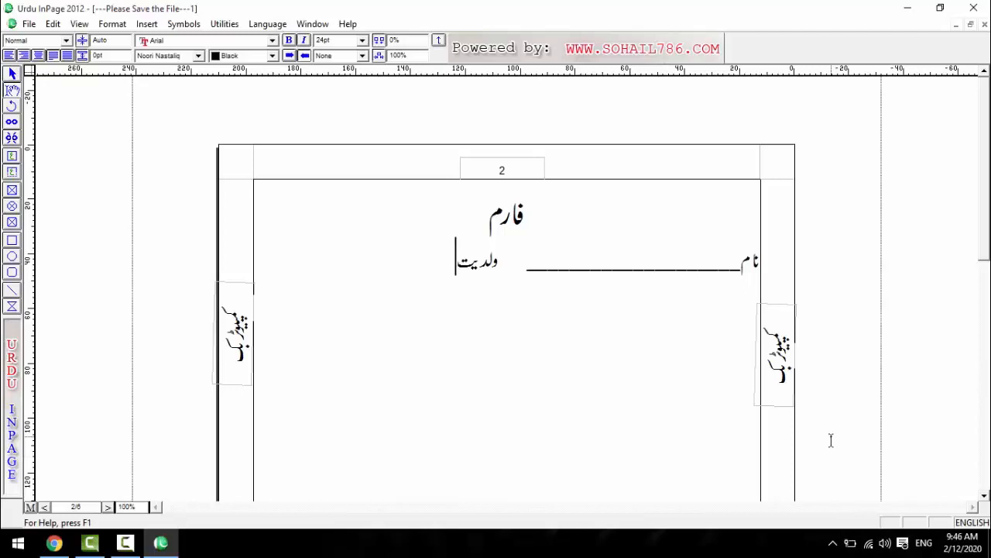
text(____________)
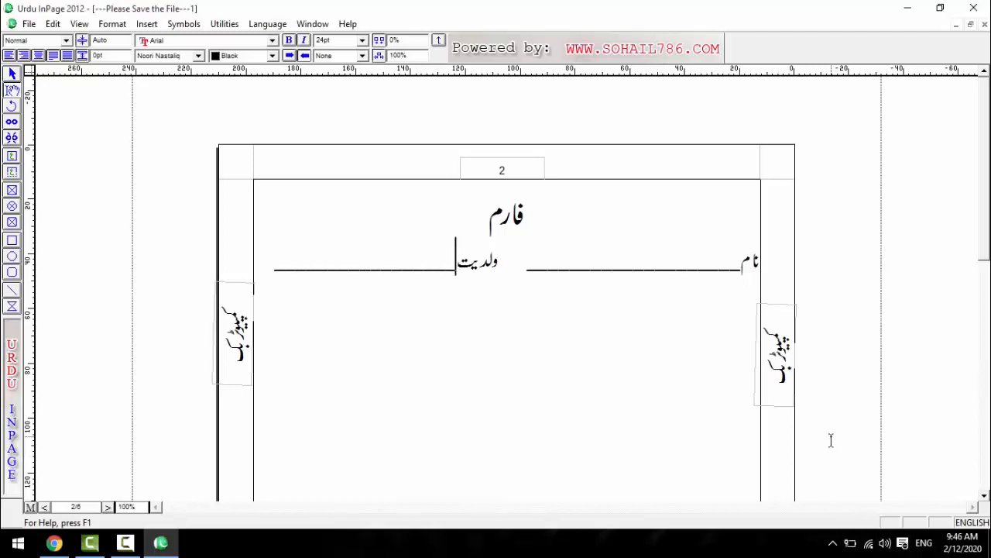
text(_)
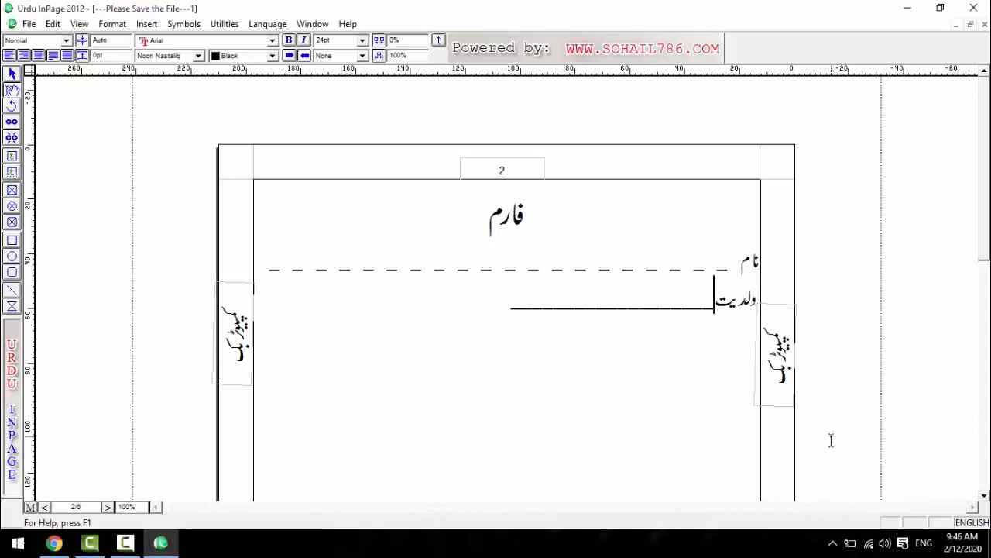
key(BackSpace)
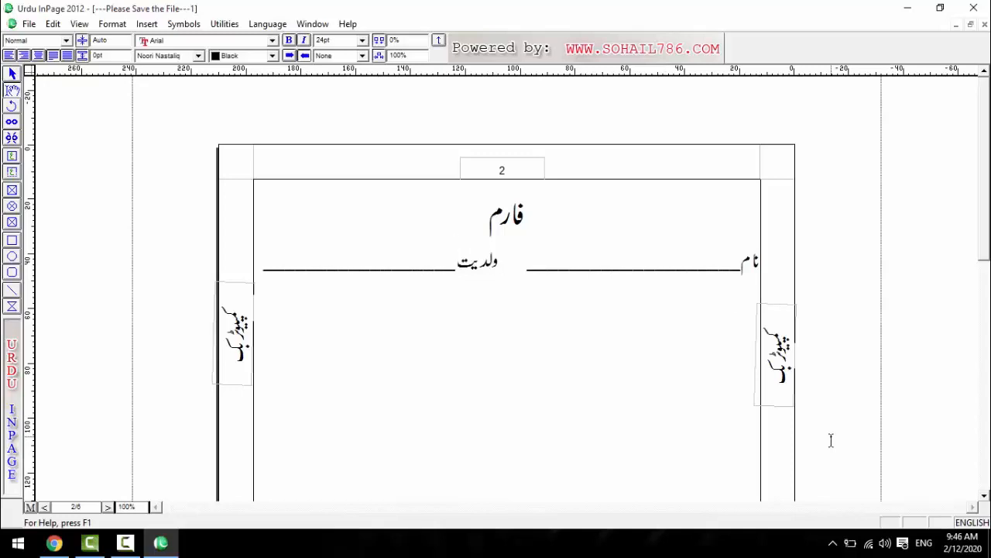
- Two lines below, enter the Urdu label "ایڈریس" followed by an underscore blank across the full text width
click(978, 526)
key(Return)
text(ایڈریس)
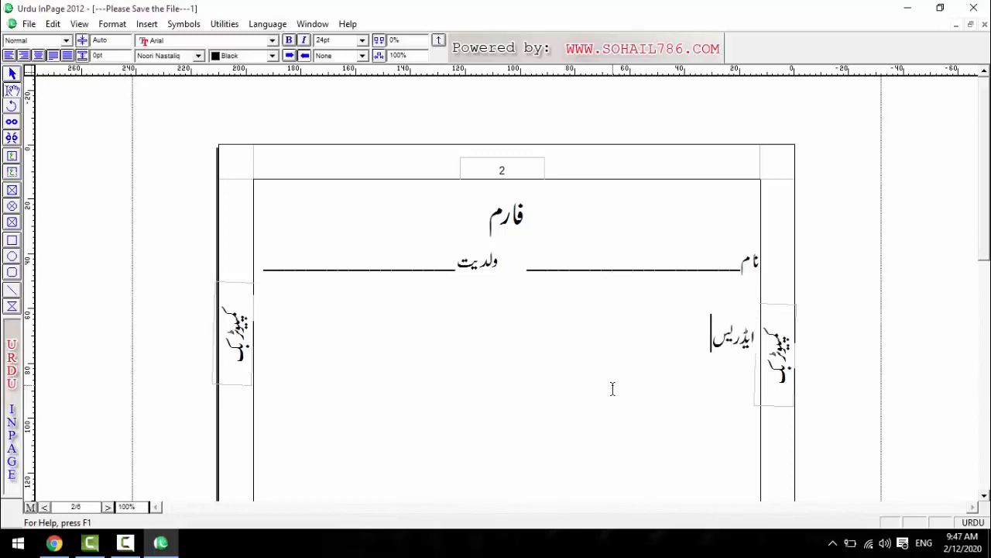
key(Escape)
text(_________________)
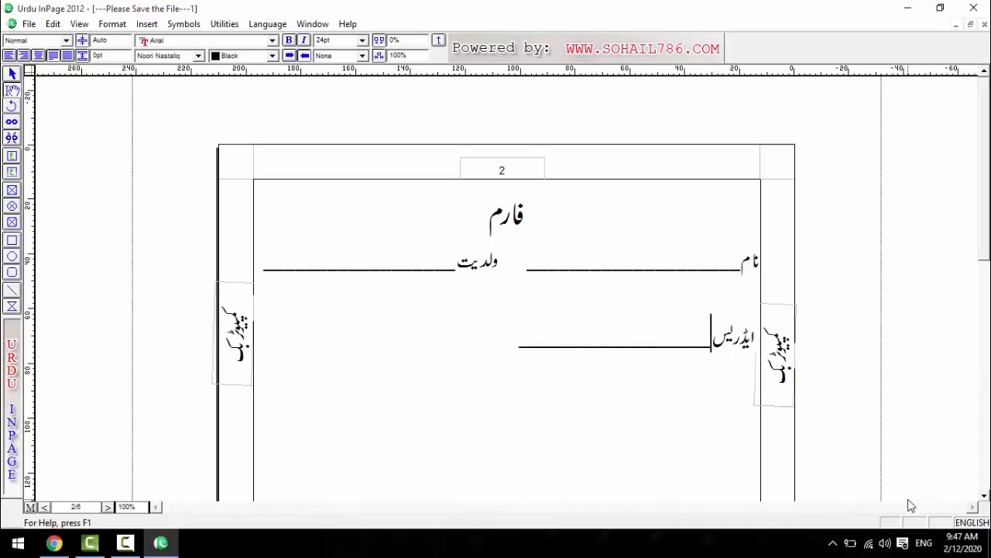
text(______________________)
- Switch back to Urdu input and enter the label "شناختی کارڈنمبر" two lines below the "ایڈریس" line
click(965, 524)
key(Return)
key(Return)
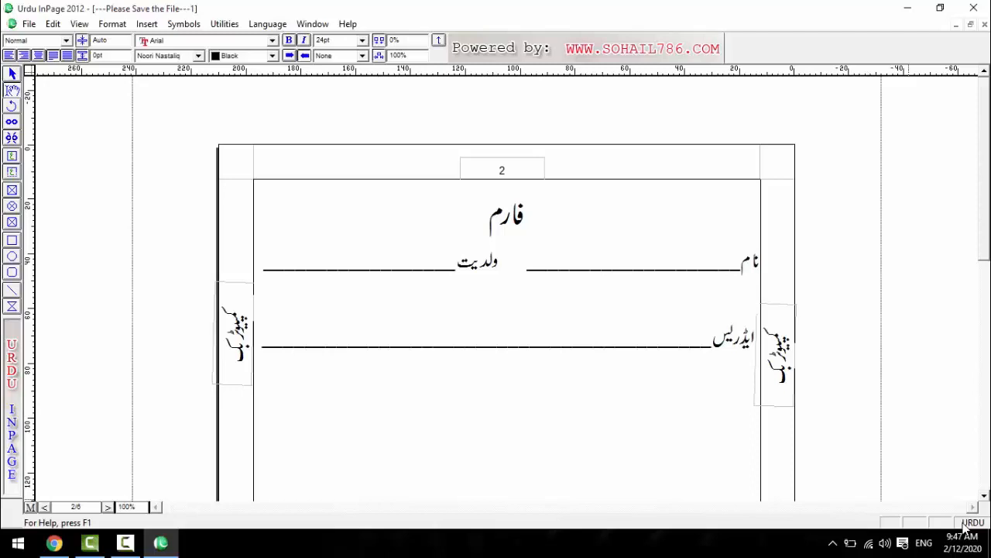
key(Return)
text(شناک)
key(BackSpace)
text(ختی کارڈن)
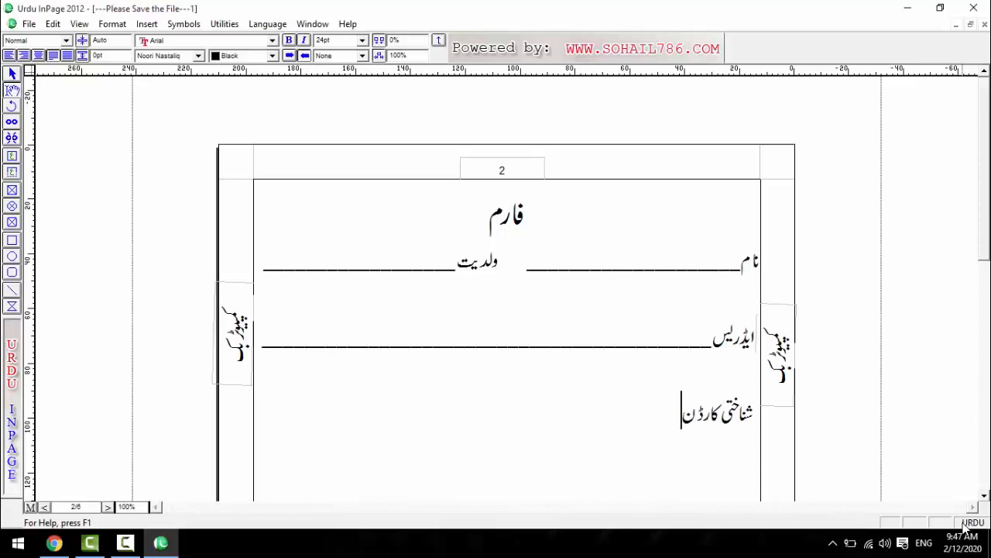
key(BackSpace)
text(نمبر)
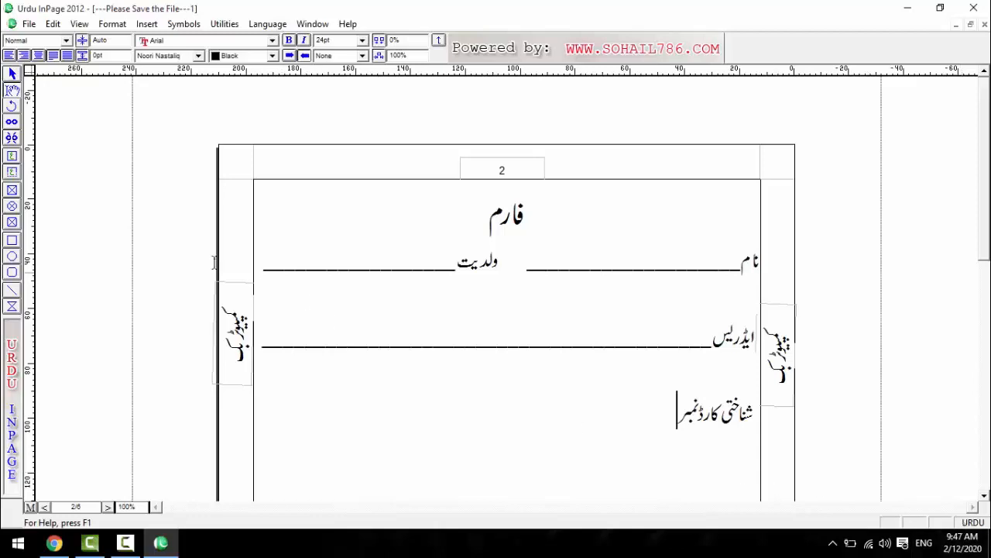
- Draw a small rectangle about 8.7 by 7.7 mm on the "شناختی کارڈنمبر" line and switch to the selection tool
click(12, 243)
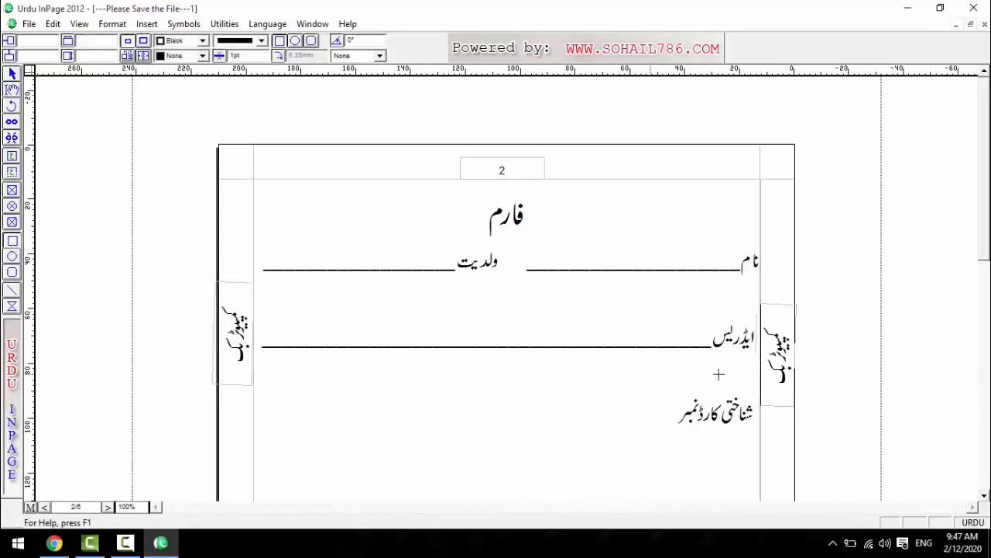
drag(983, 261, 983, 291)
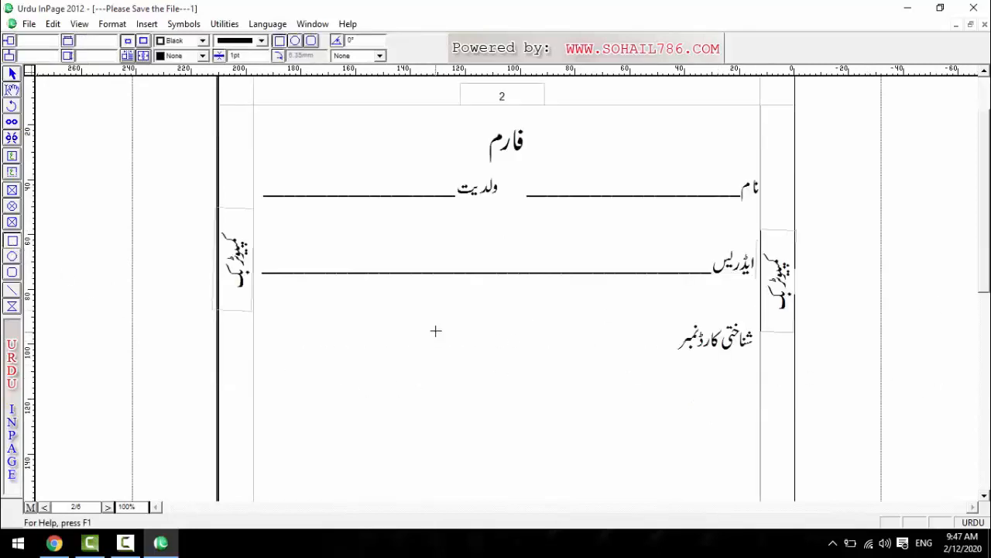
drag(435, 330, 460, 351)
click(11, 74)
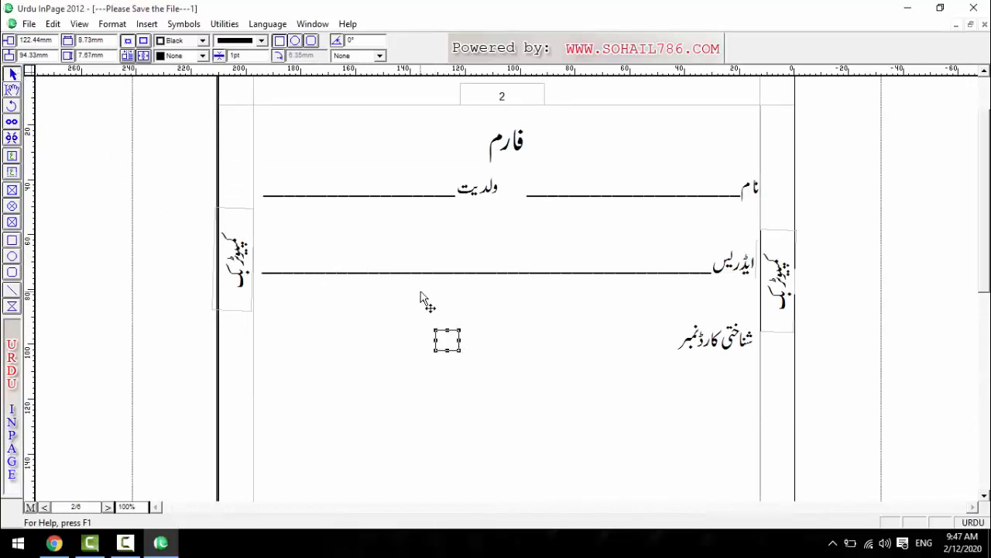
- Copy the small box and align the copies edge to edge to form a row of three boxes
mouse_move(445, 341)
mouse_down()
mouse_move(422, 341)
mouse_move(490, 341)
mouse_move(465, 339)
mouse_up()
key(Right)
key(Right)
key(Down)
click(484, 358)
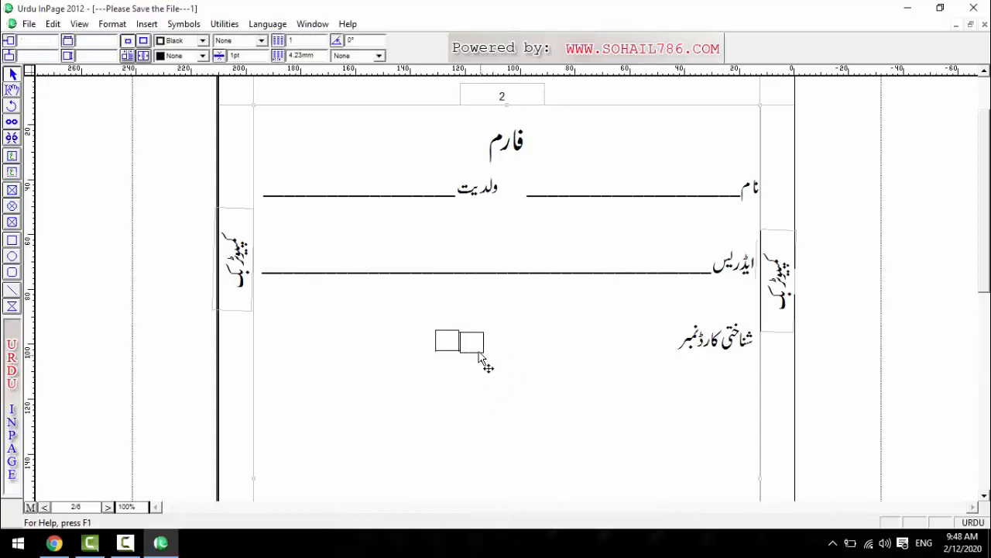
mouse_move(479, 354)
mouse_down()
mouse_move(500, 355)
mouse_move(469, 361)
mouse_up()
key(Right)
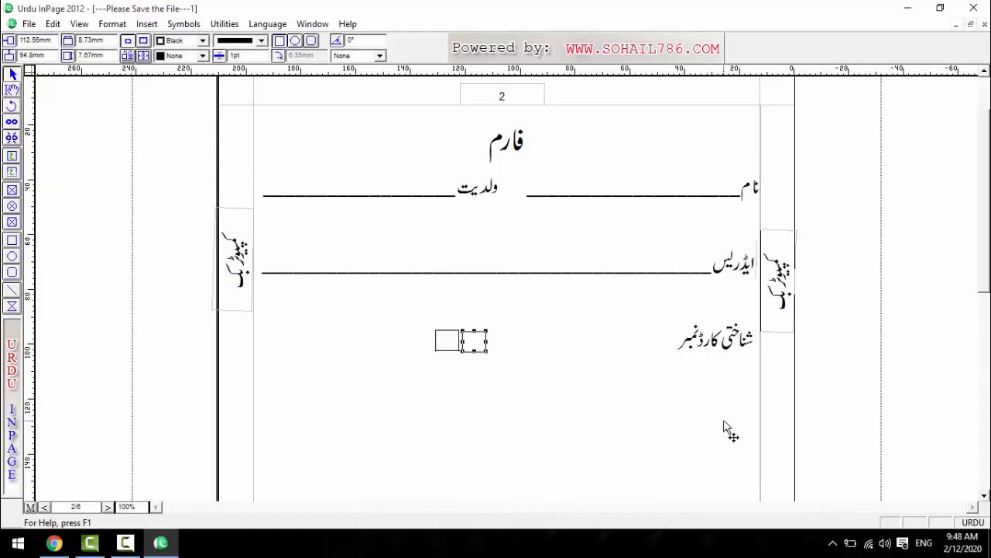
key(Left)
drag(465, 358, 445, 357)
click(410, 442)
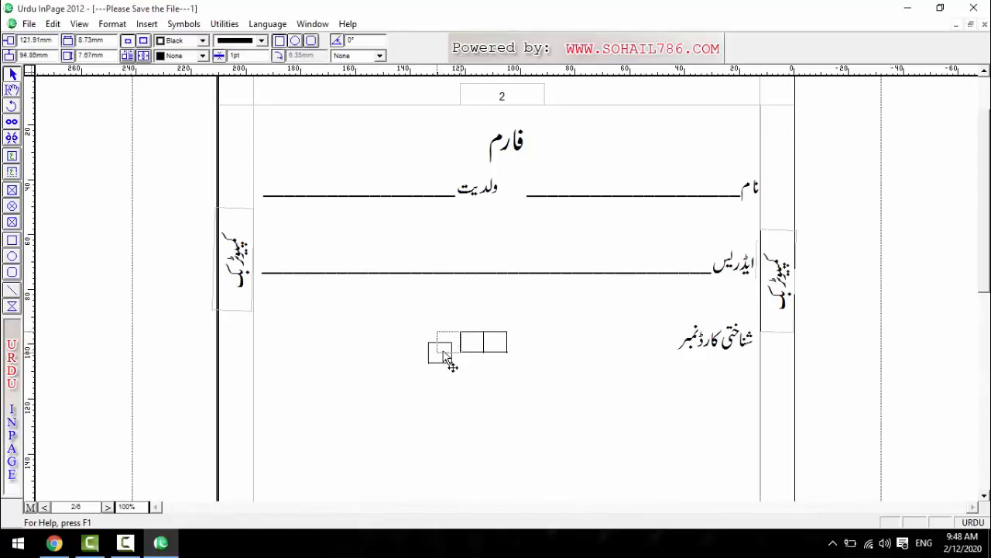
- Select all three boxes on the "شناختی کارڈنمبر" line and group them
click(490, 360)
click(489, 350)
shift+click(474, 348)
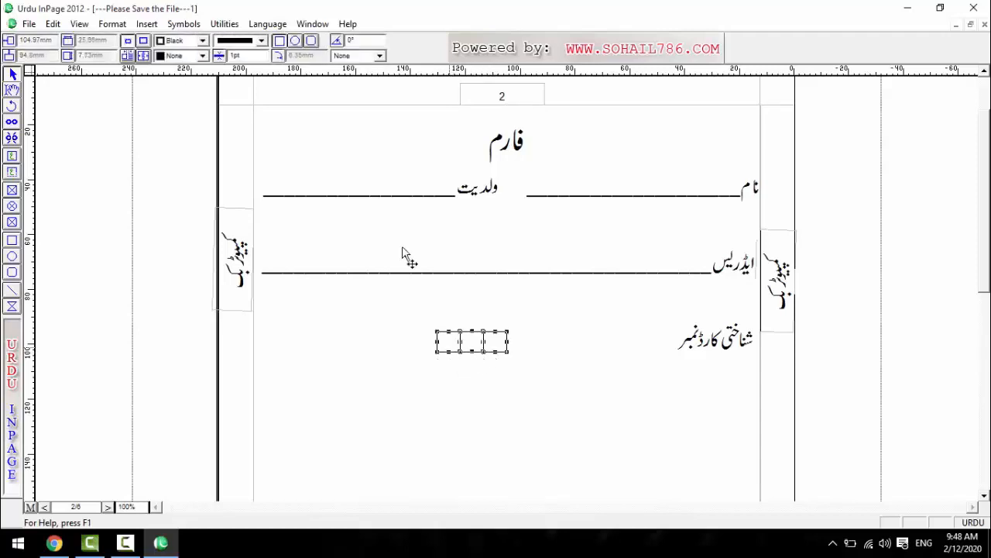
click(225, 24)
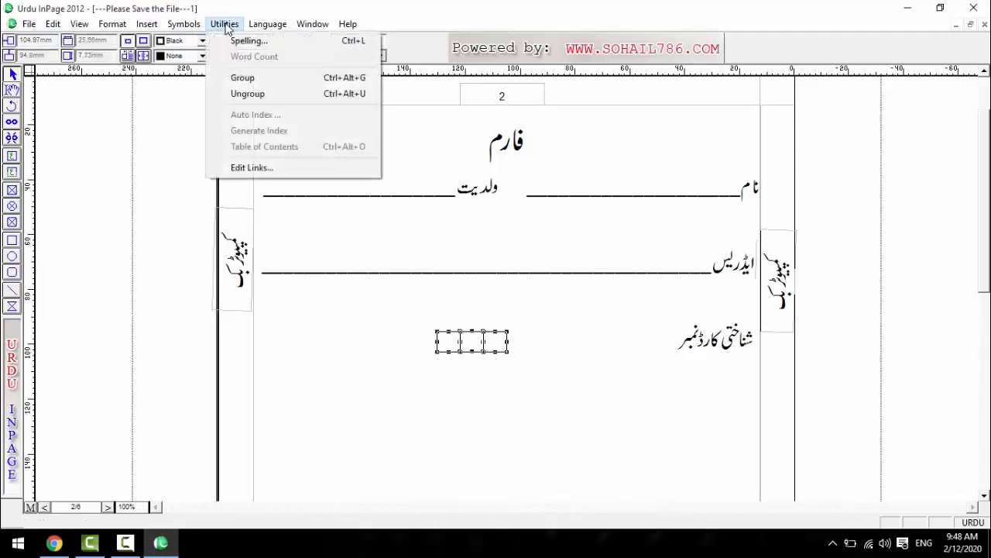
click(243, 78)
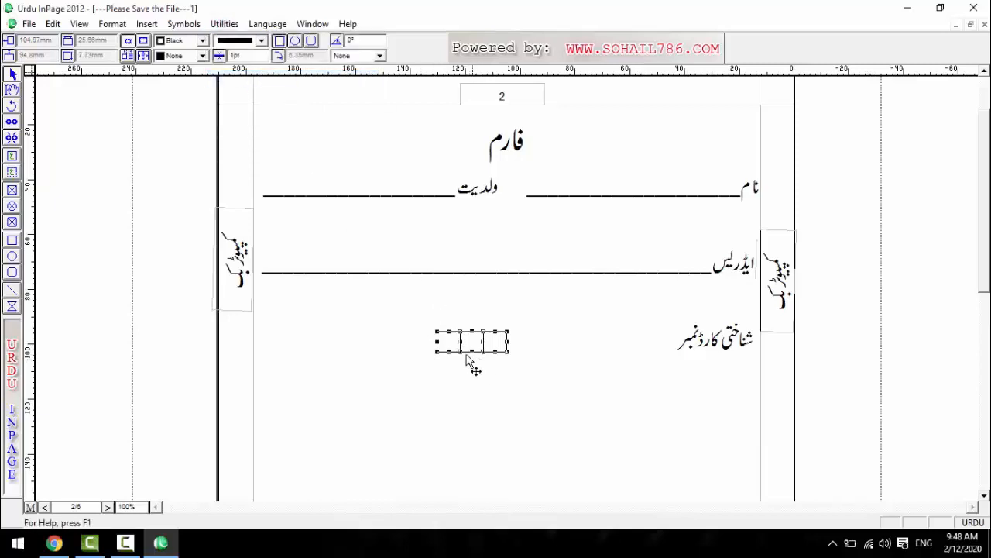
- Place a copy of the three-box group directly beside the original and group all six boxes together
drag(480, 350, 515, 354)
click(524, 394)
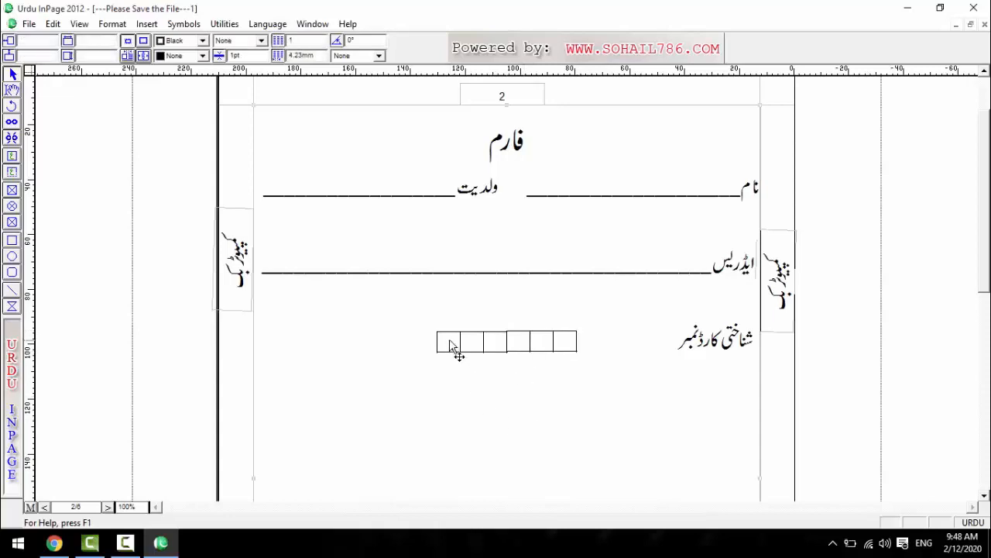
click(470, 350)
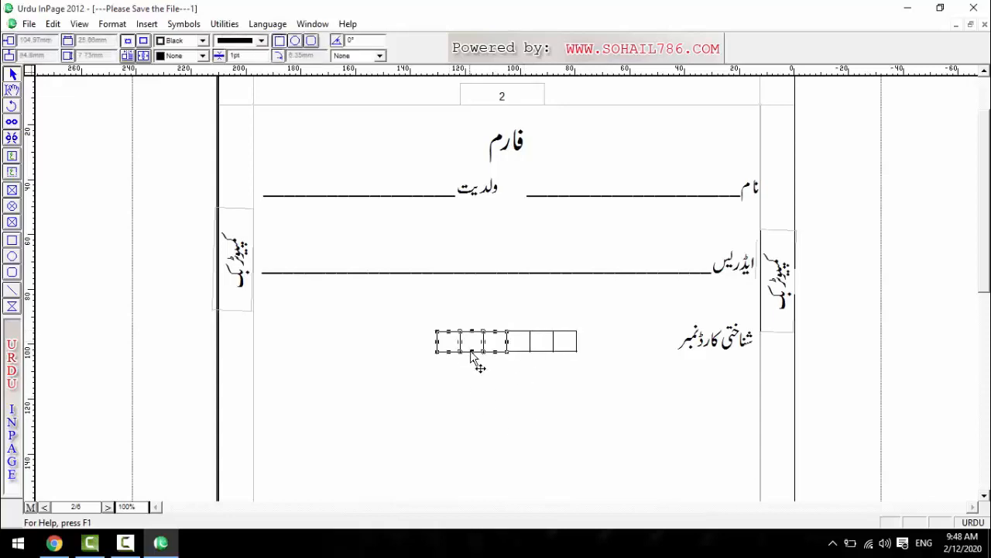
shift+click(528, 354)
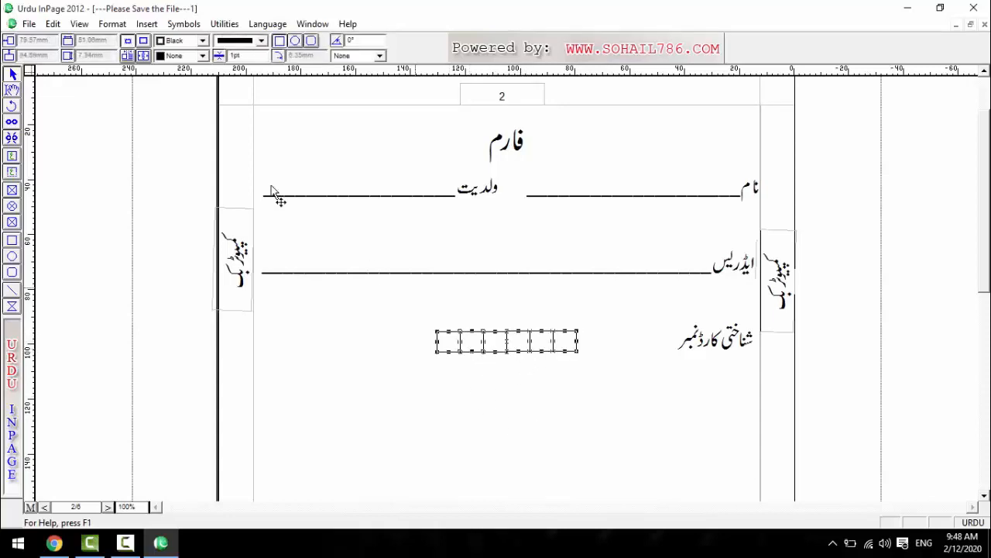
click(225, 24)
click(261, 80)
click(492, 435)
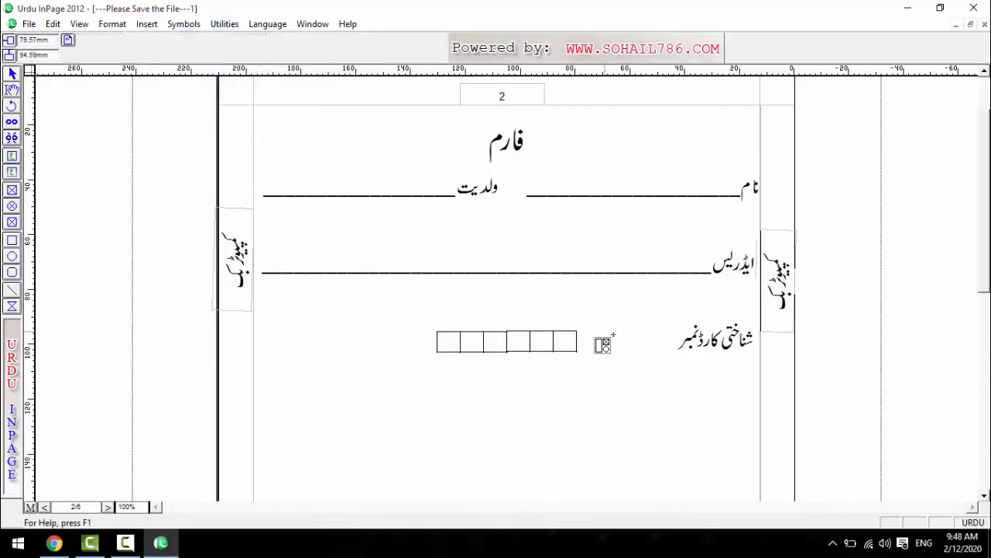
- Paste a copy of the six-box group and align it against the row's left end to make twelve boxes
key(ctrl+v)
key(Up)
key(Up)
key(Up)
key(Up)
key(Up)
key(Up)
key(Up)
key(Up)
key(Up)
key(Up)
key(Up)
key(Up)
key(Up)
key(Up)
key(Up)
key(Up)
key(Up)
key(Up)
key(Up)
key(Up)
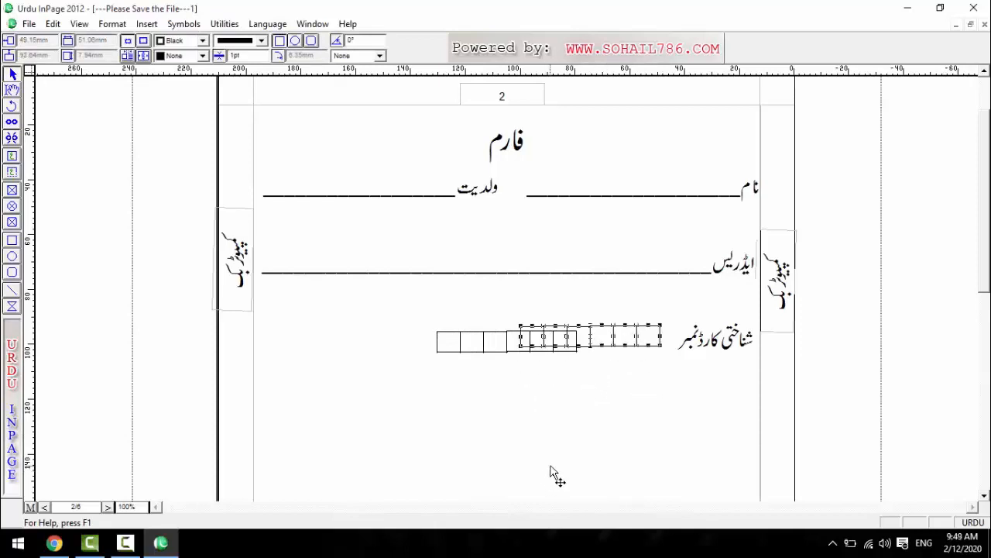
key(Down)
key(Right)
key(Right)
key(Right)
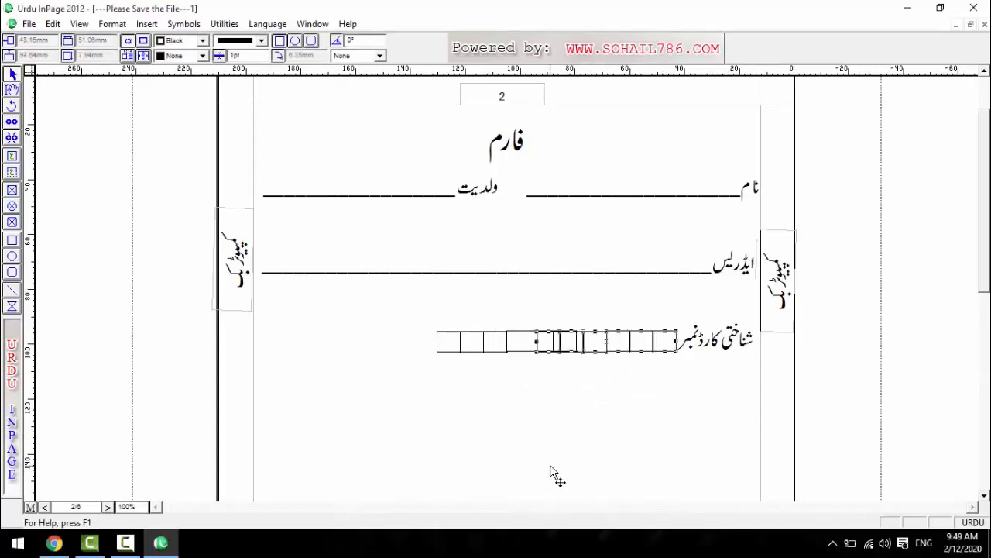
key(Left)
key(Left)
key(Left)
key(Left)
key(Left)
key(Left)
key(Left)
key(Left)
key(Left)
key(Left)
key(Left)
key(Left)
key(Left)
key(Left)
key(Left)
key(Left)
key(Left)
key(Left)
key(Left)
key(Left)
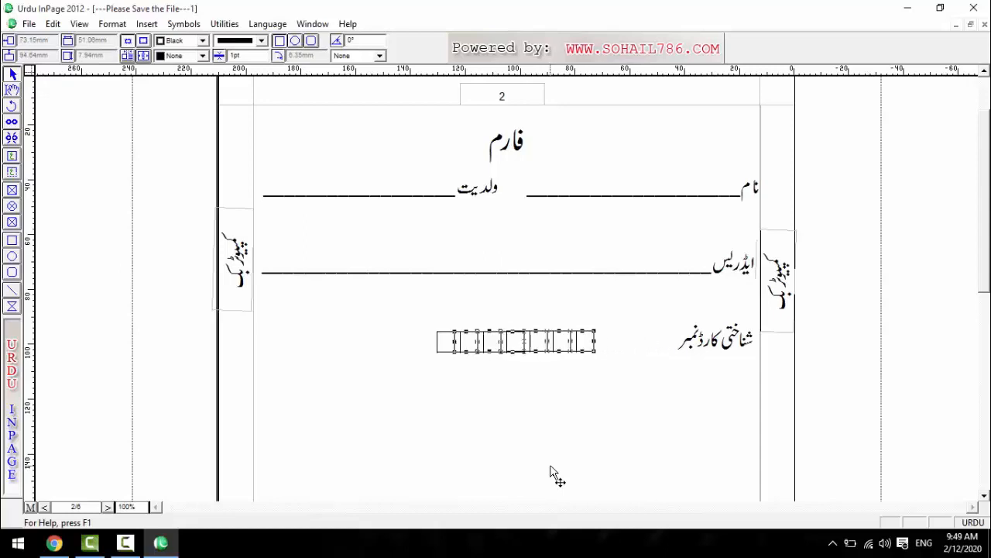
key(Left)
key(Left)
key(Left)
key(Left)
key(Left)
key(Left)
key(Left)
key(Left)
key(Left)
key(Left)
key(Left)
key(Left)
key(Left)
key(Left)
key(Left)
key(Left)
key(Left)
key(Left)
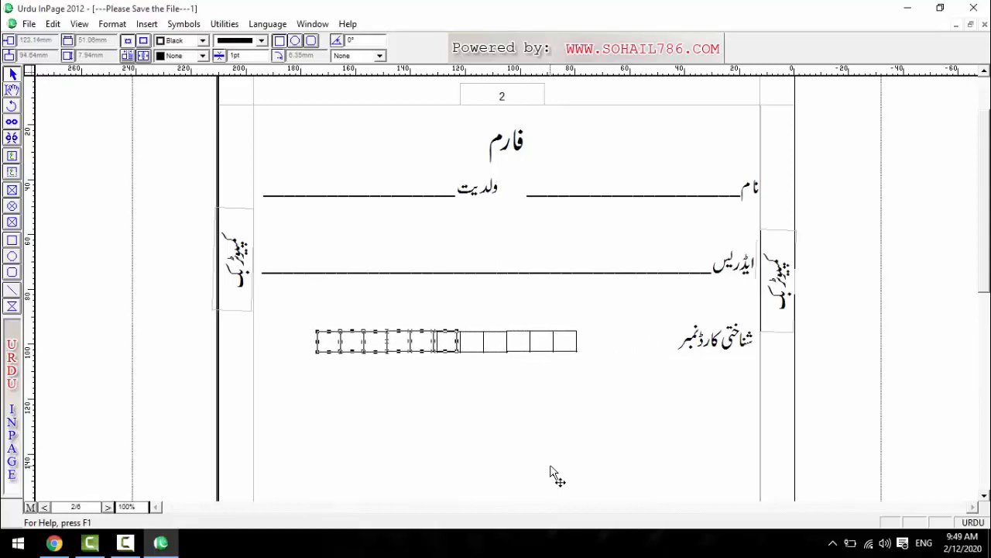
key(Left)
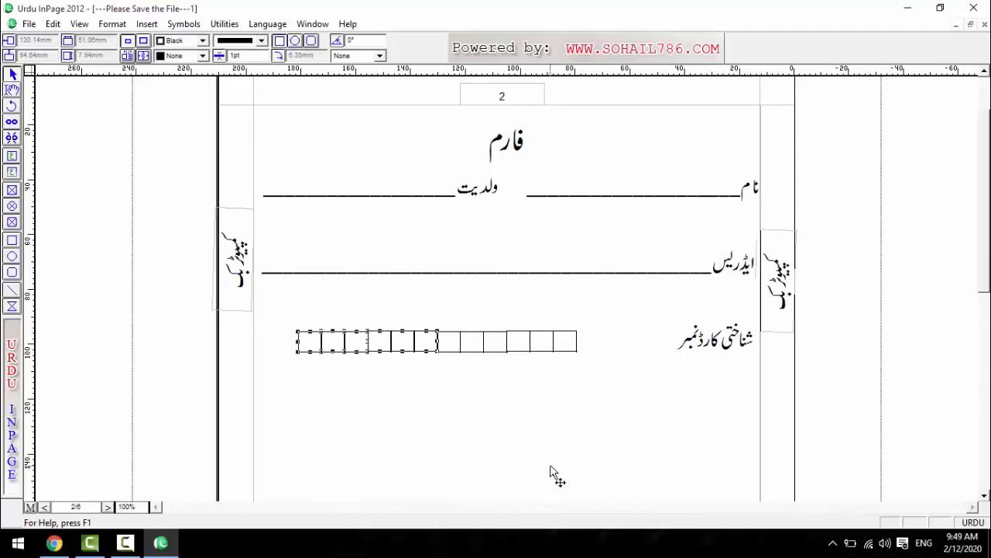
click(553, 473)
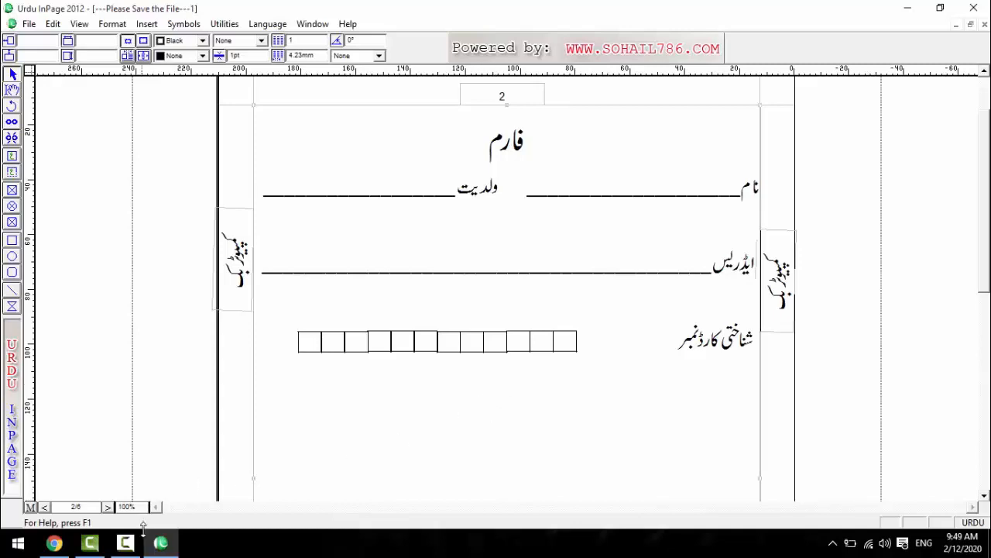
mouse_move(135, 544)
click(125, 545)
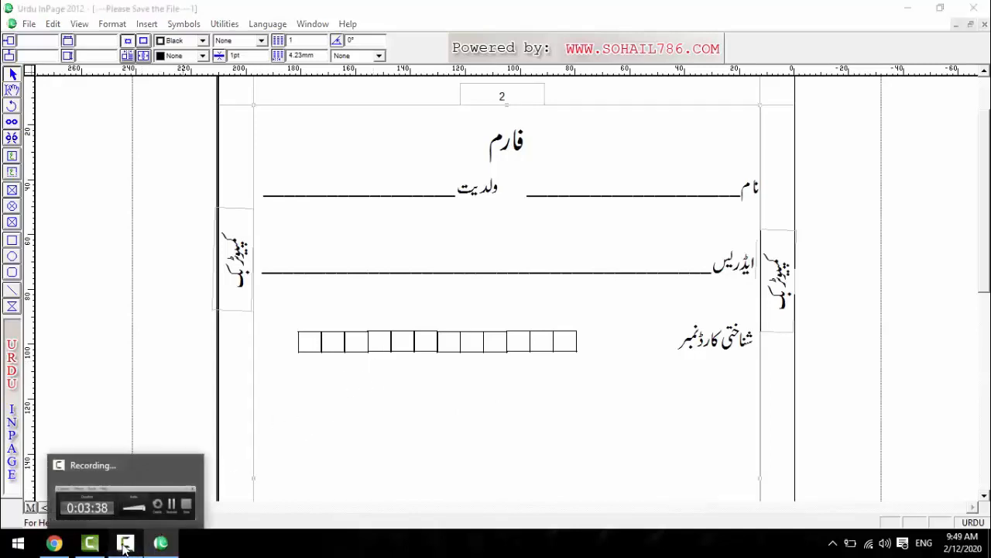